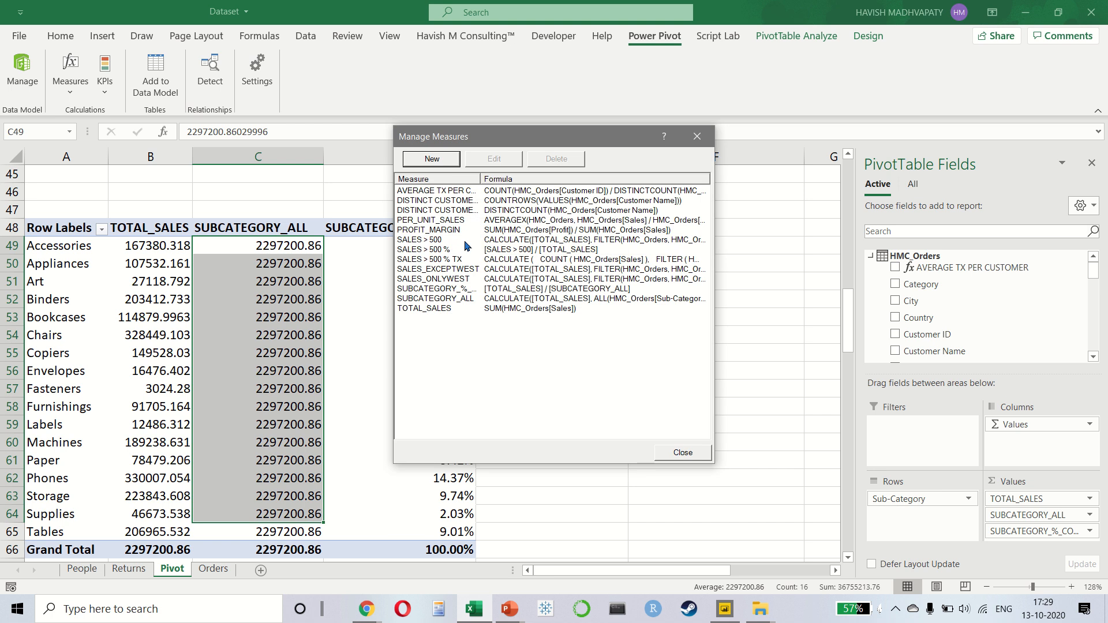
- Widen the measures list to read the full SUBCATEGORY_ALL formula, then close the list
left_click_drag(481, 178, 549, 180)
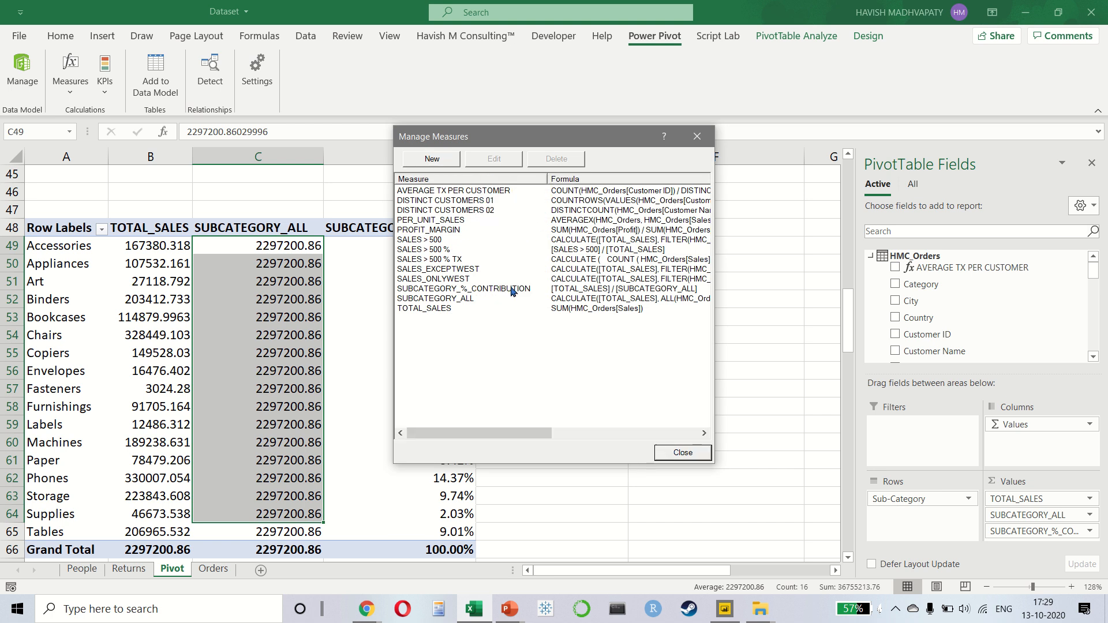
left_click(494, 298)
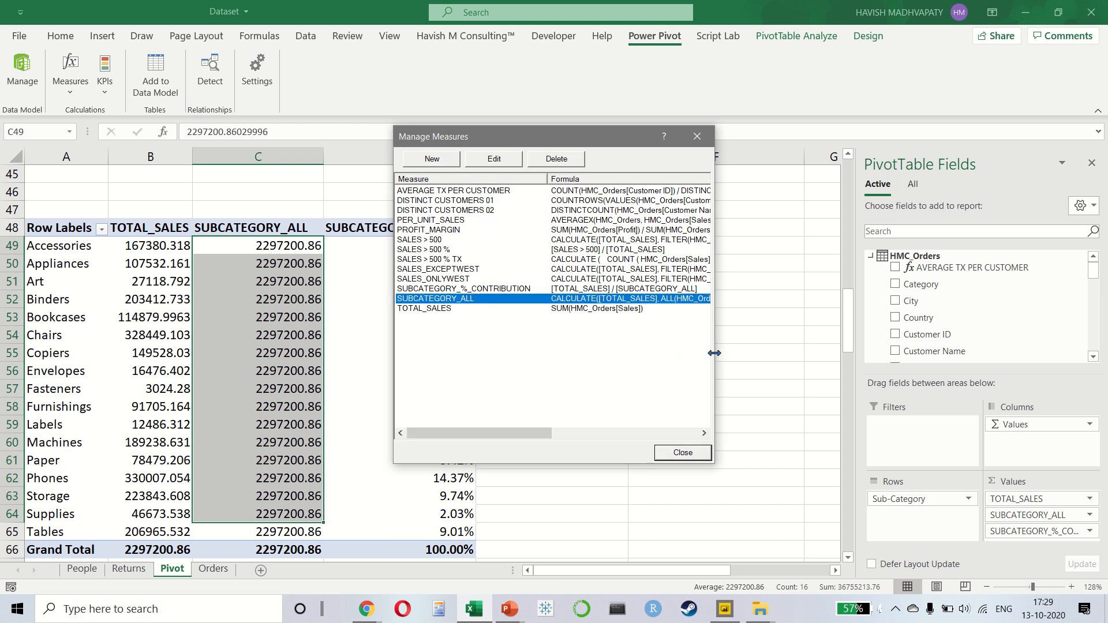
left_click_drag(713, 359, 1001, 353)
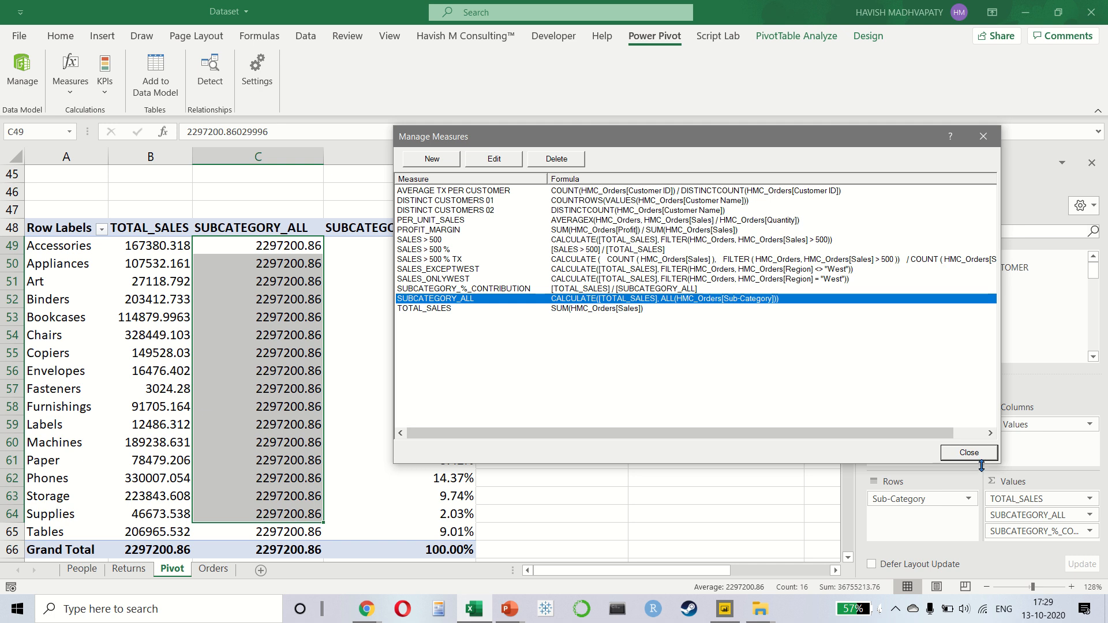
left_click(968, 453)
- Copy the whole sub-category pivot table that starts in row 48 and paste it at cell A126
left_click(281, 376)
key("ctrl+a")
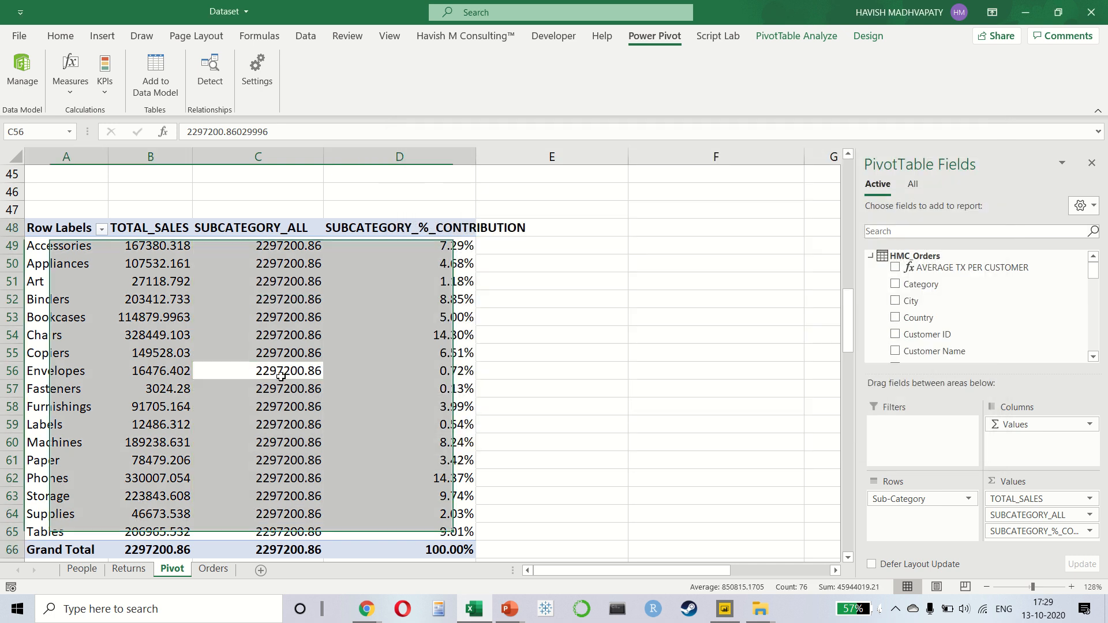
key("ctrl+c")
scroll(281, 376, "down", 20)
scroll(280, 376, "up", 1)
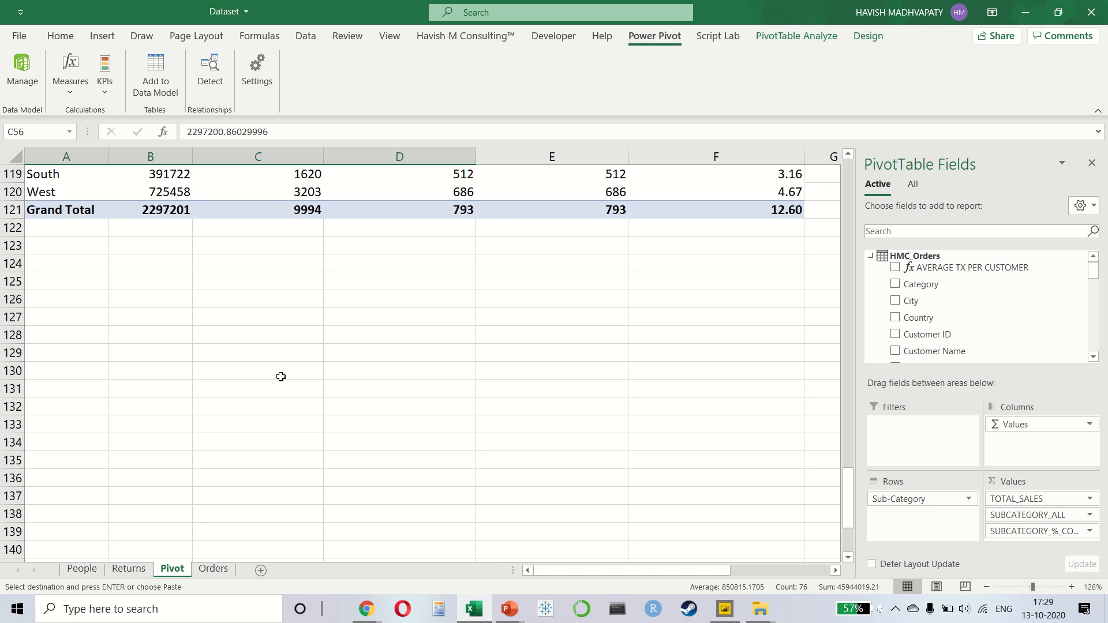
left_click(60, 296)
key("ctrl+v")
scroll(60, 296, "down", 1)
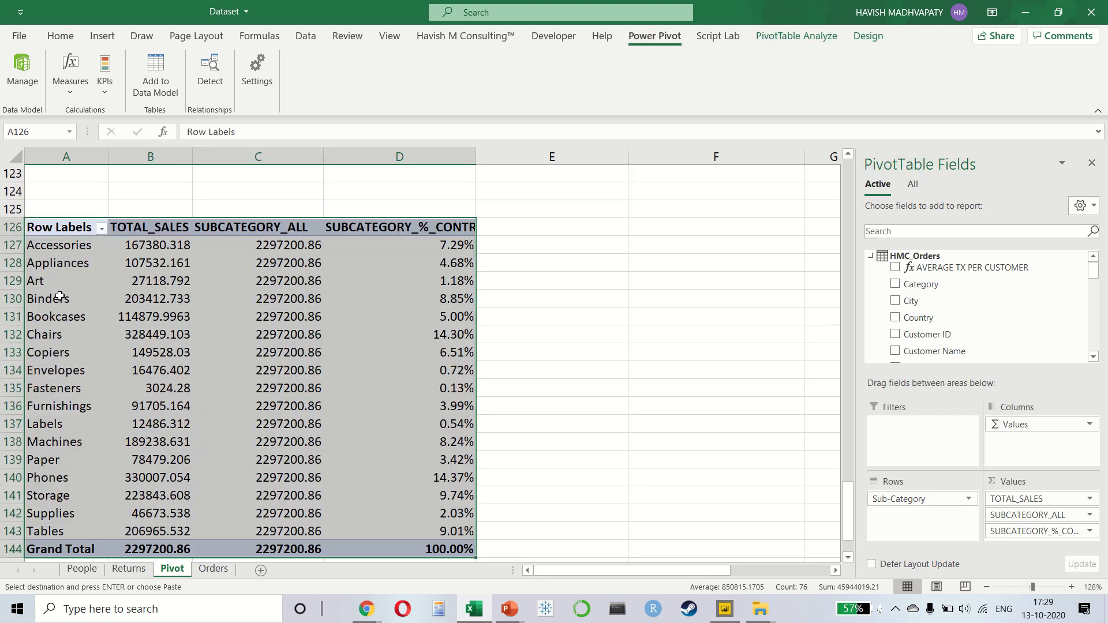
- In the copied pivot table, remove SUBCATEGORY_%_CONTRIBUTION from the values and add Region below Sub-Category in the rows
left_click_drag(1007, 530, 630, 371)
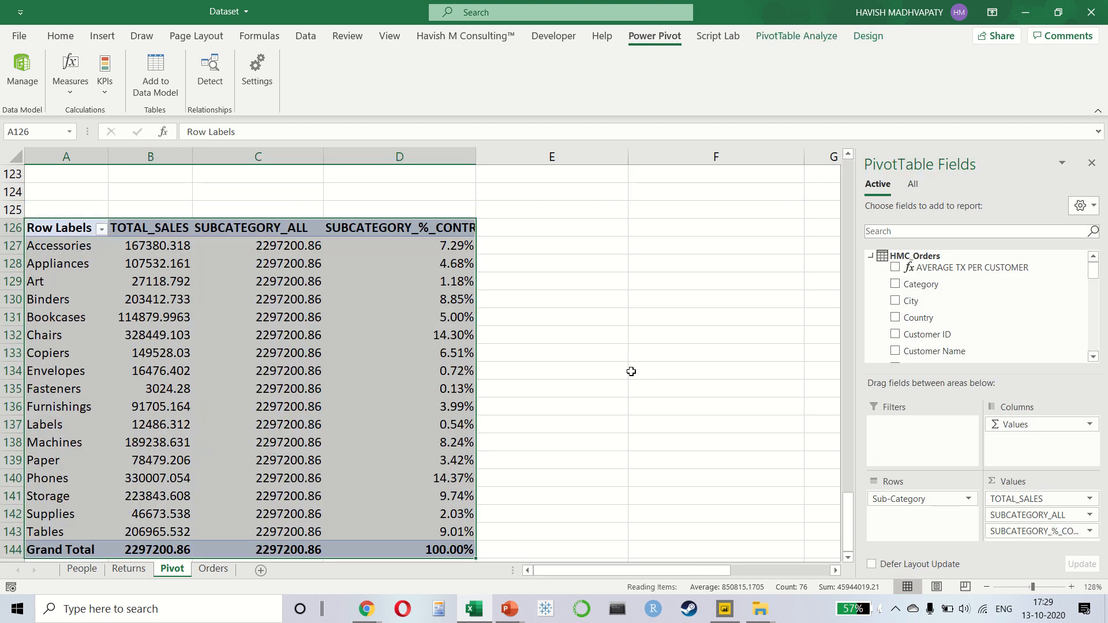
left_click(148, 337)
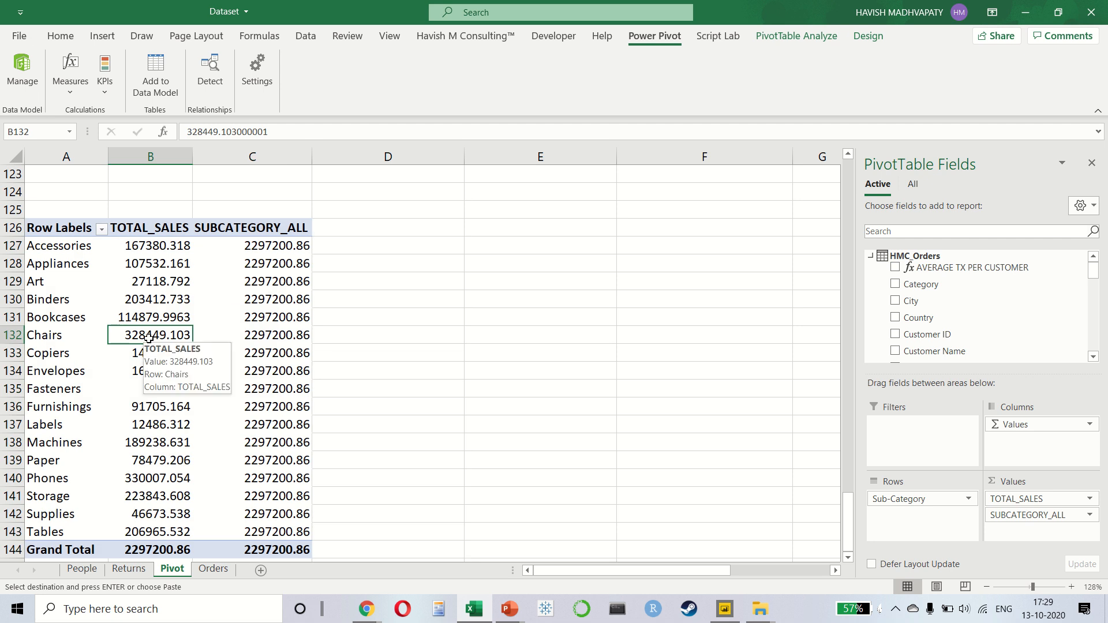
left_click(926, 232)
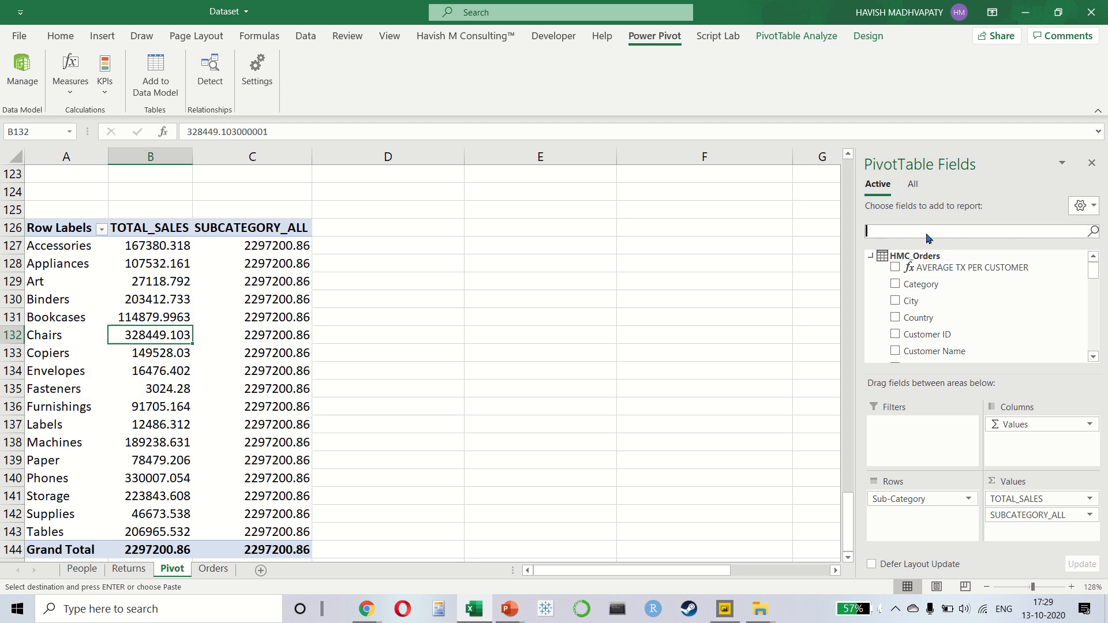
type("REG")
left_click_drag(967, 265, 917, 513)
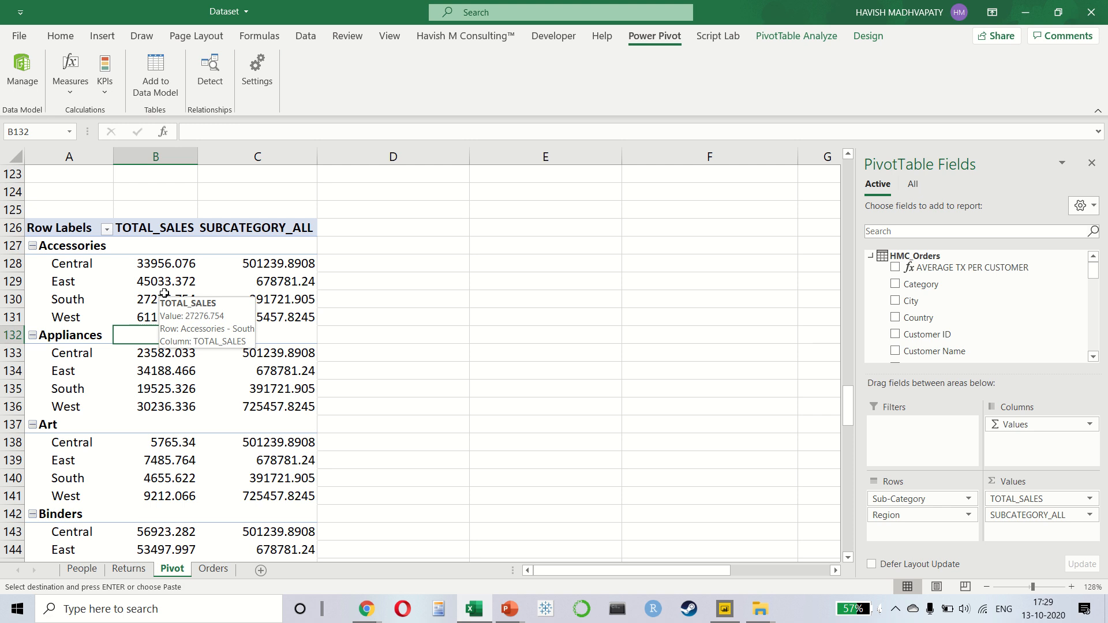
- Compare the regional SUBCATEGORY_ALL values across the Accessories, Appliances and Art groups
left_click(151, 402)
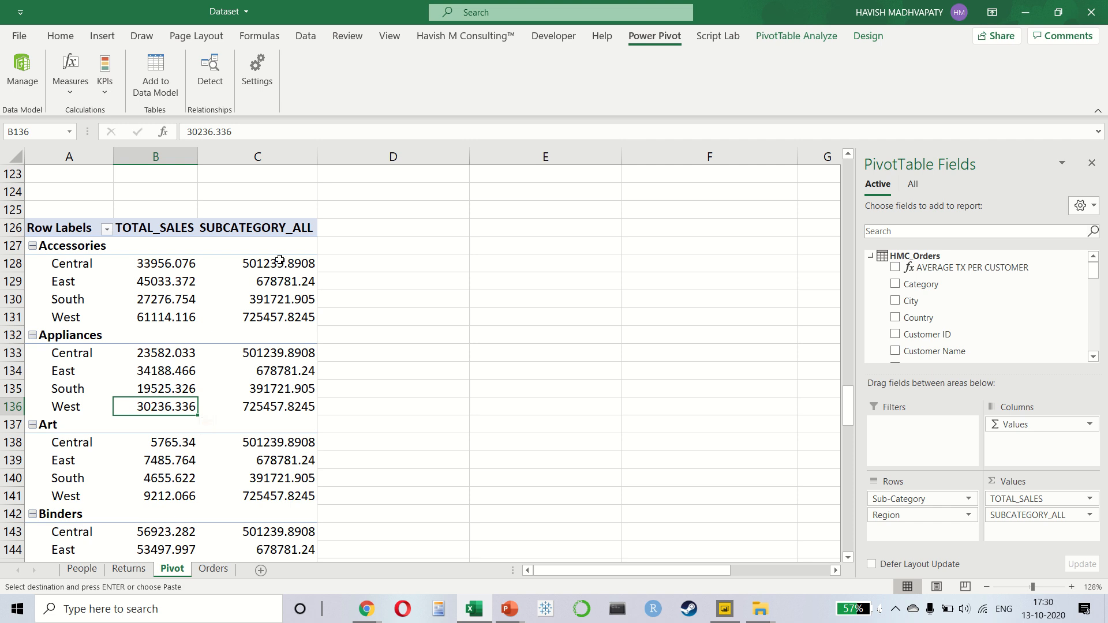
left_click(281, 264)
left_click(277, 282)
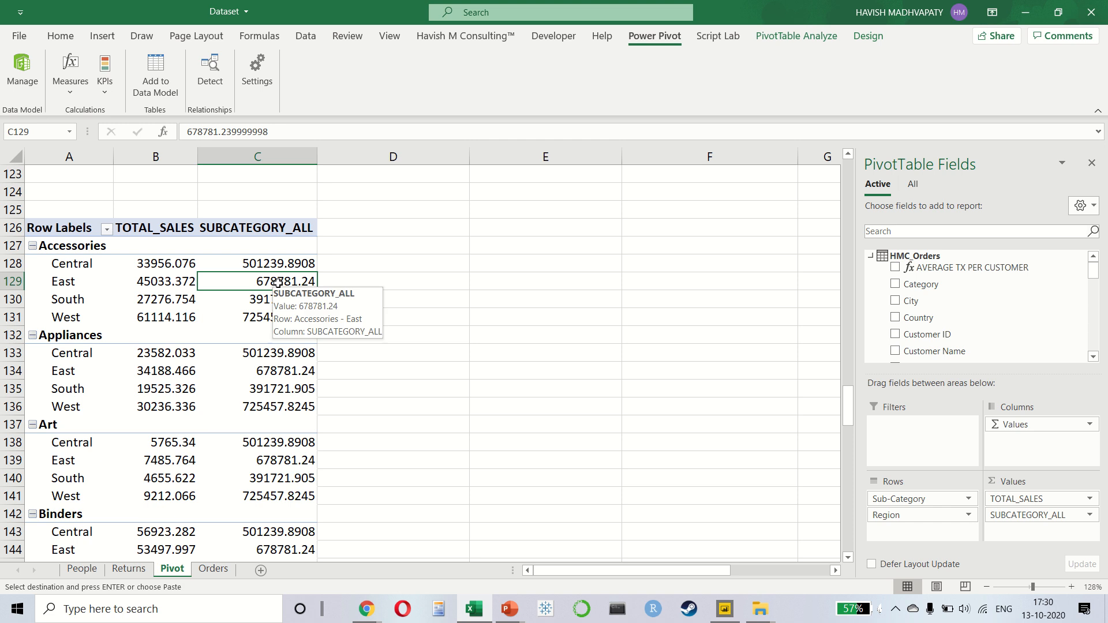
left_click(260, 264)
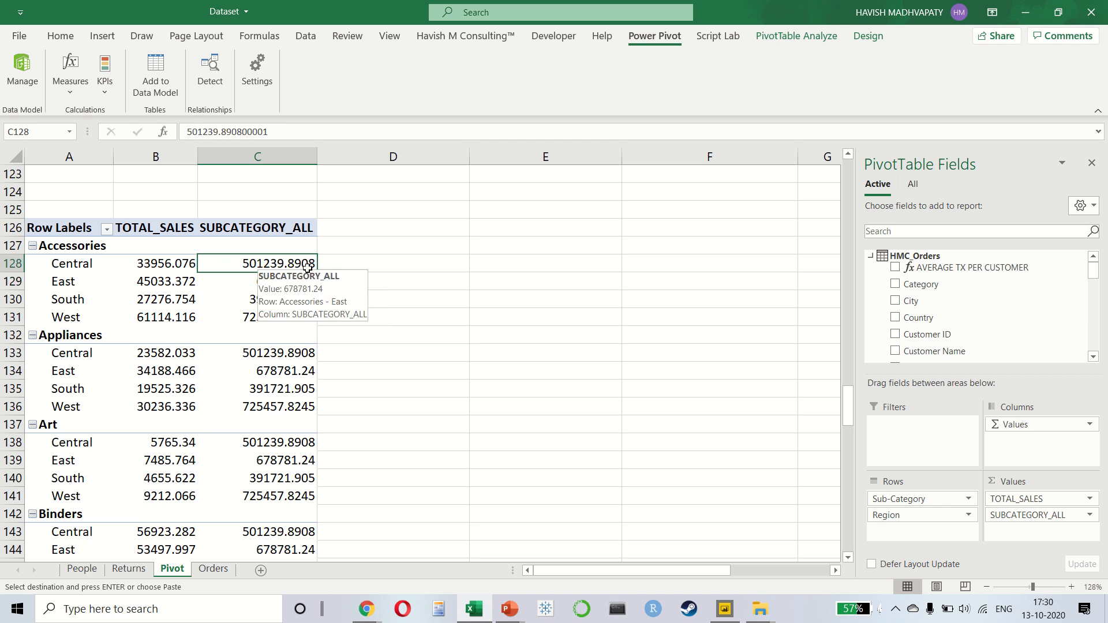
left_click(283, 354)
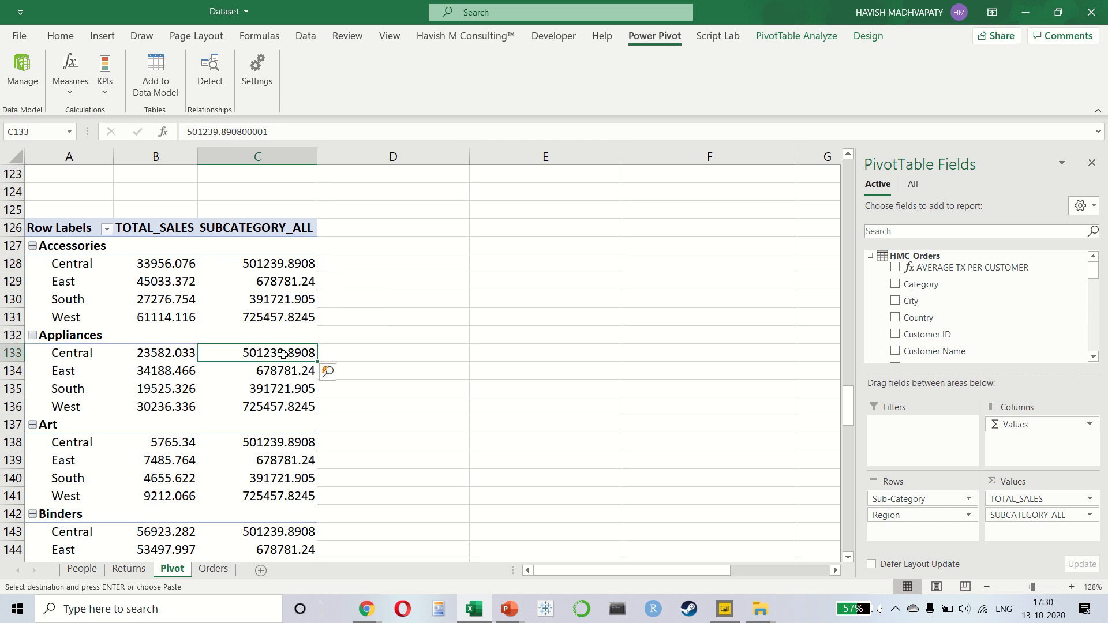
left_click(268, 427)
left_click(266, 489)
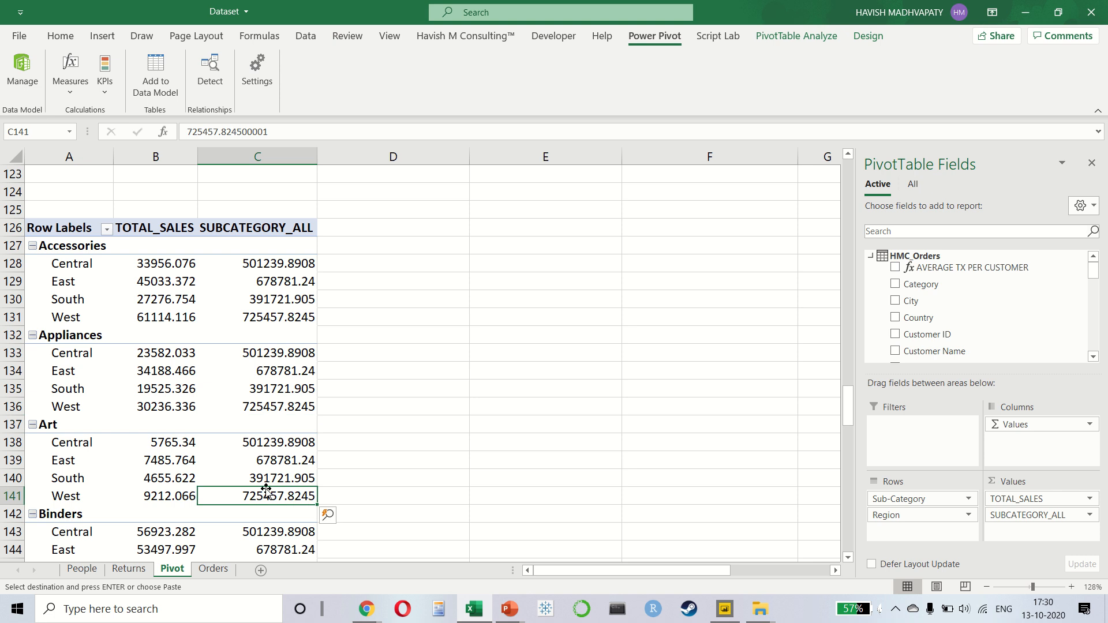
left_click(285, 264)
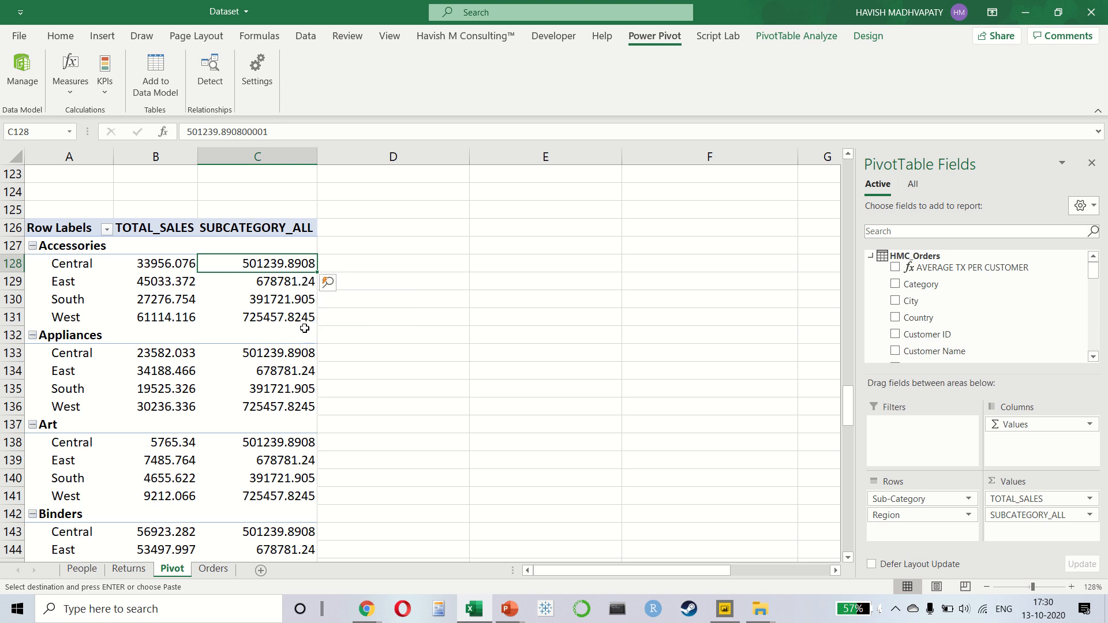
- Format the TOTAL_SALES and SUBCATEGORY_ALL values from B128 through the Grand Total row with no decimal places
left_click(174, 265)
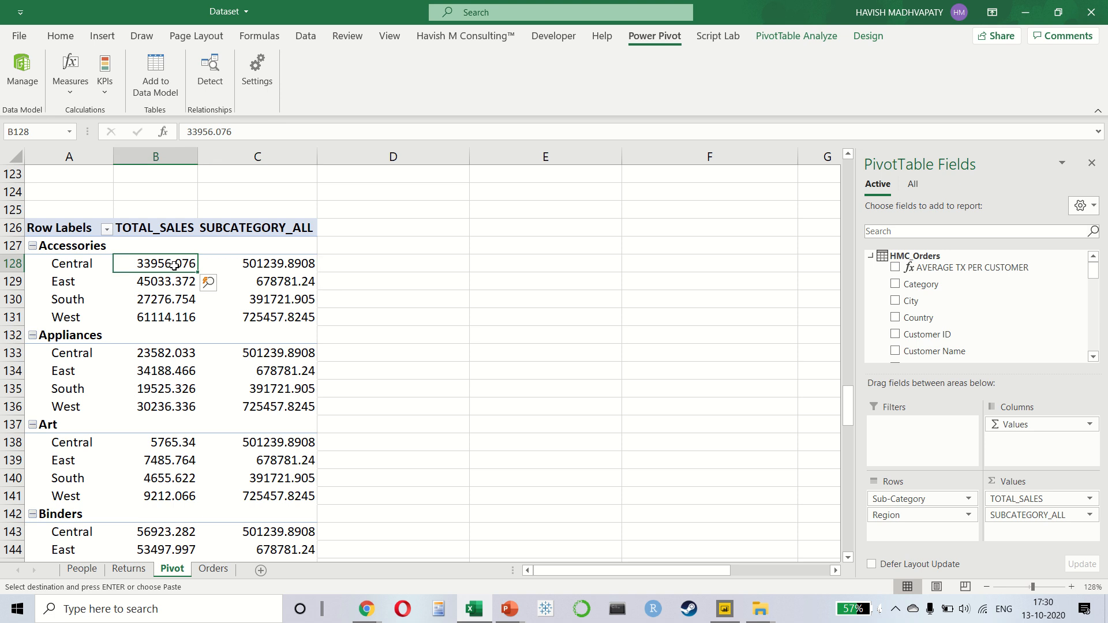
key("ctrl+shift+Right")
key("ctrl+shift+Down")
key("ctrl+shift+Down")
key("ctrl+shift+Down")
key("ctrl+shift+Down")
key("ctrl+shift+Down")
key("ctrl+shift+Down")
key("ctrl+shift+Down")
key("ctrl+shift+Down")
key("ctrl+shift+Down")
key("ctrl+shift+Down")
key("ctrl+shift+Down")
key("ctrl+shift+Down")
key("ctrl+shift+Down")
key("ctrl+shift+Down")
key("ctrl+shift+Down")
key("ctrl+shift+Down")
key("ctrl+shift+Down")
key("ctrl+shift+Down")
key("ctrl+shift+Down")
key("ctrl+shift+Down")
key("ctrl+shift+Down")
key("ctrl+shift+Down")
key("ctrl+shift+Down")
key("ctrl+shift+Down")
key("ctrl+shift+Down")
key("ctrl+shift+Down")
key("ctrl+shift+Down")
key("ctrl+shift+Down")
key("ctrl+shift+Down")
key("ctrl+shift+Down")
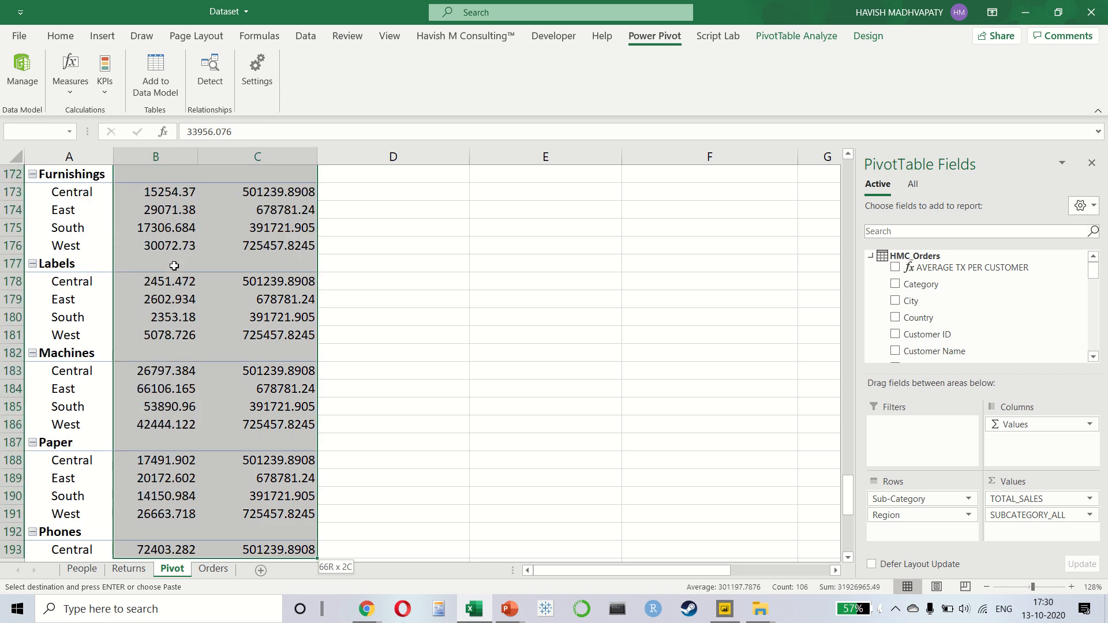
key("ctrl+shift+Up")
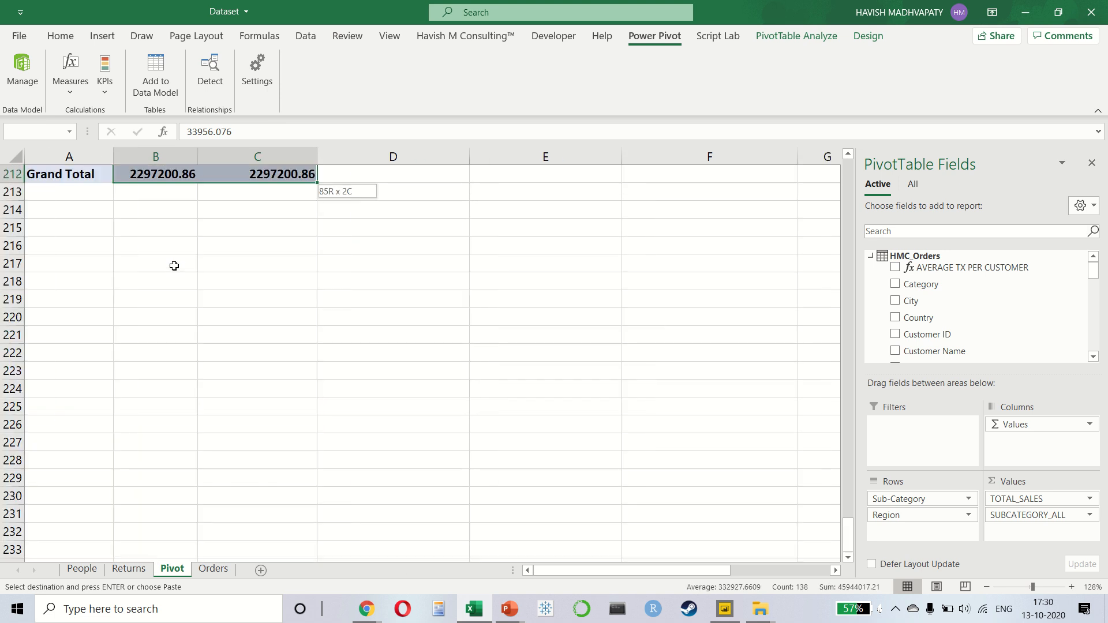
left_click(61, 36)
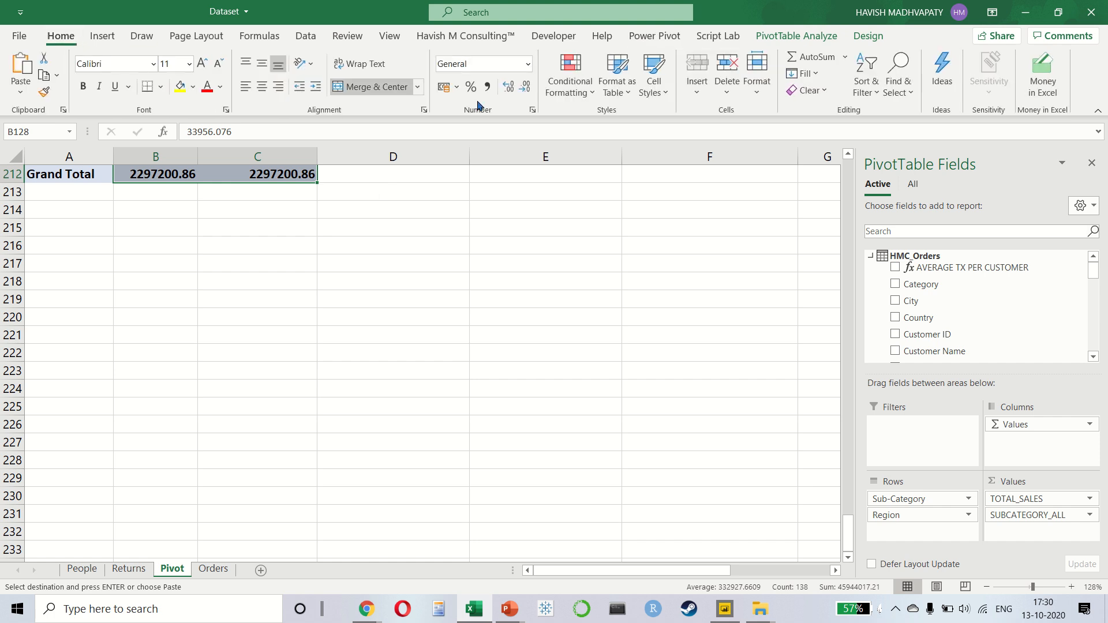
left_click(524, 88)
left_click(524, 88)
left_click(524, 89)
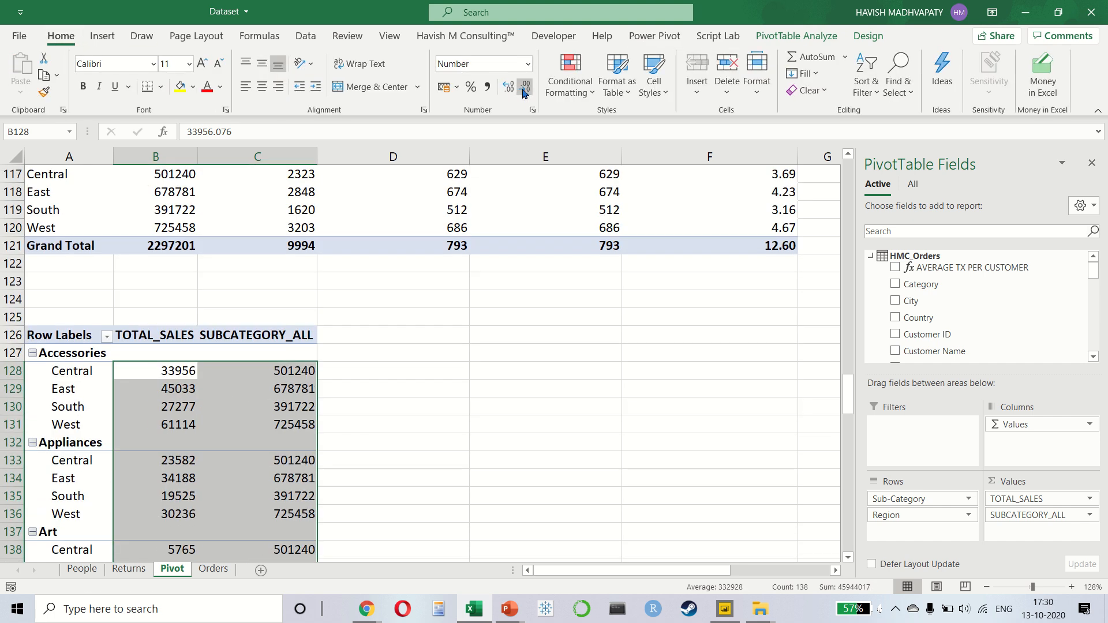
left_click(229, 404)
scroll(229, 400, "down", 3)
scroll(229, 399, "up", 1)
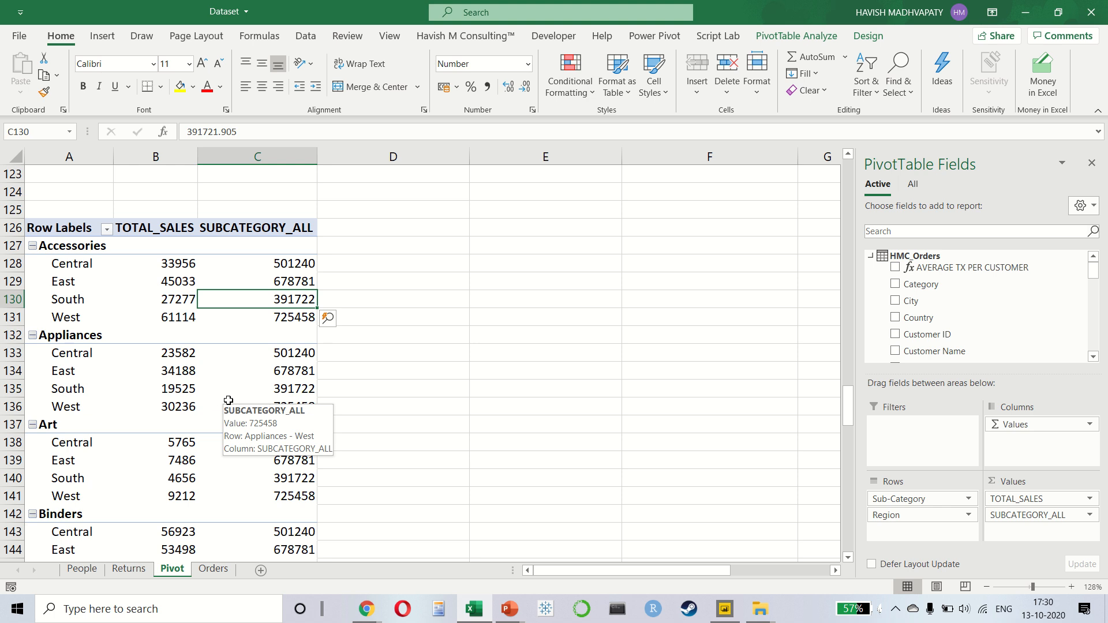
- Show all subtotals at the bottom of each sub-category group in the copied pivot table
left_click_drag(179, 263, 184, 319)
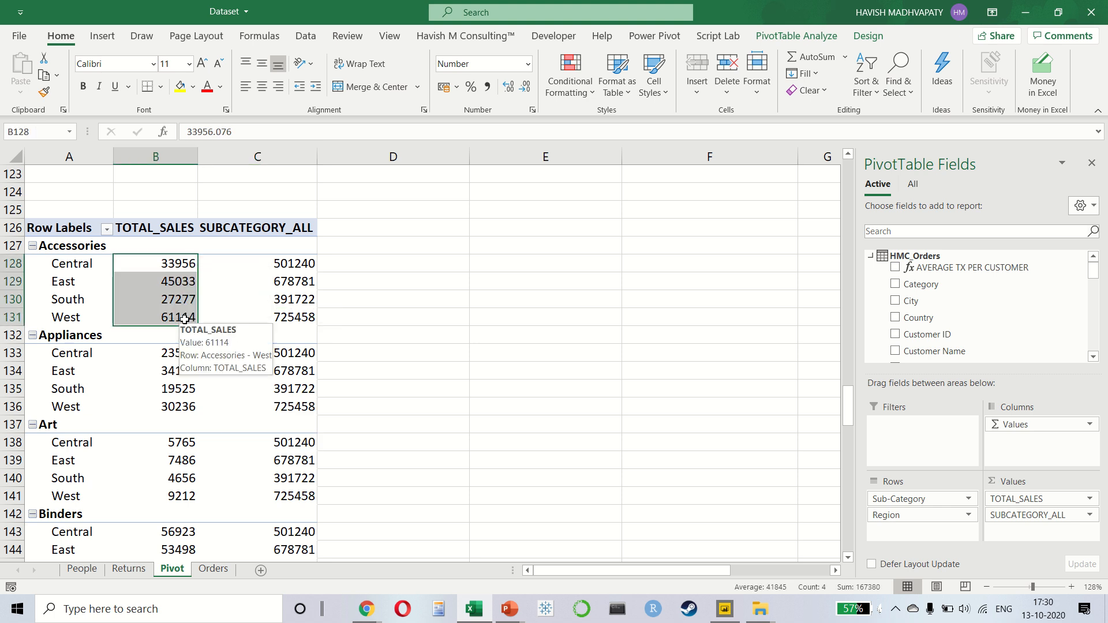
left_click(184, 319)
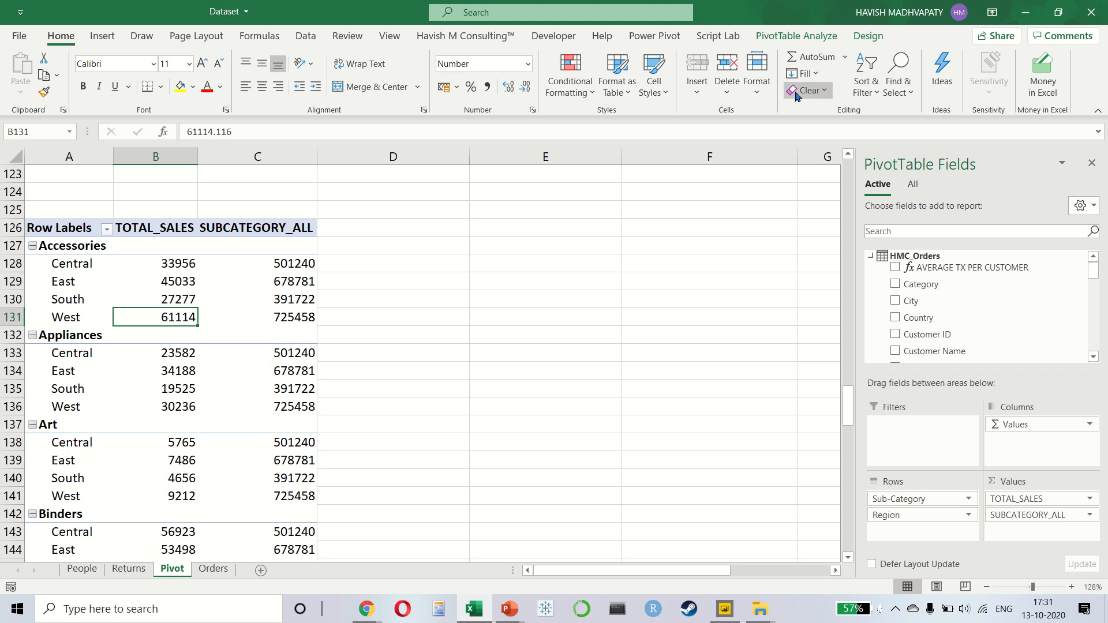
left_click(864, 36)
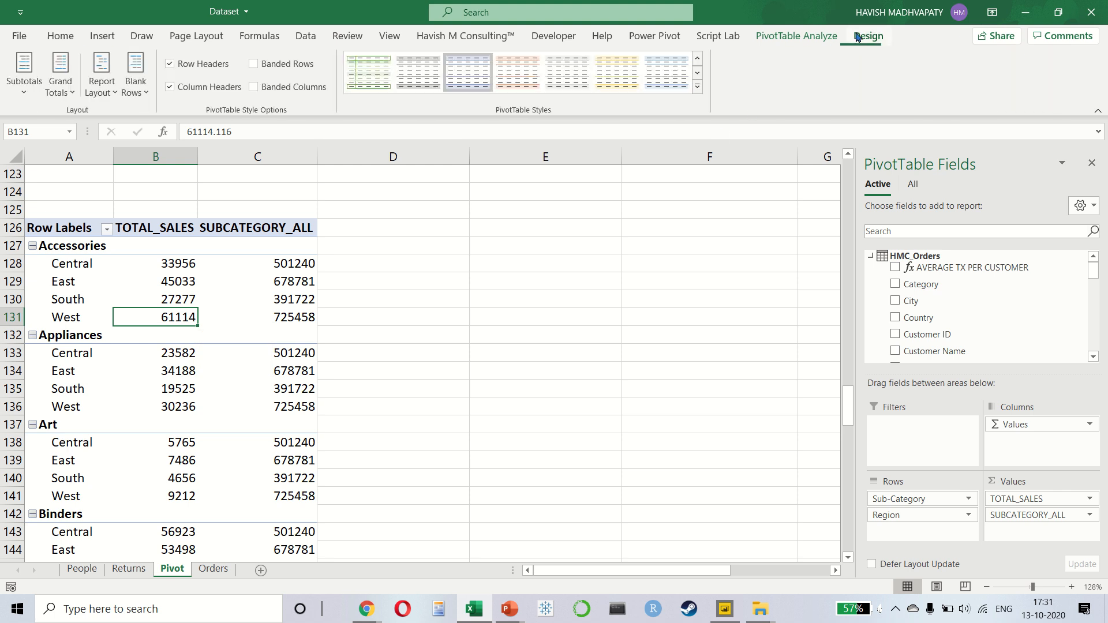
left_click(38, 84)
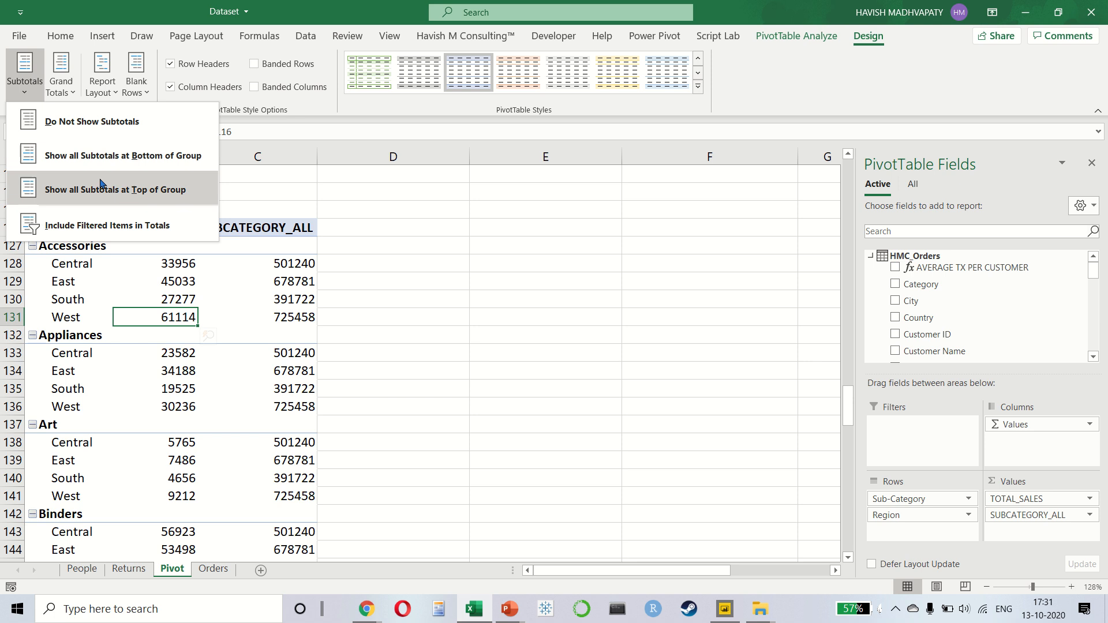
left_click(79, 156)
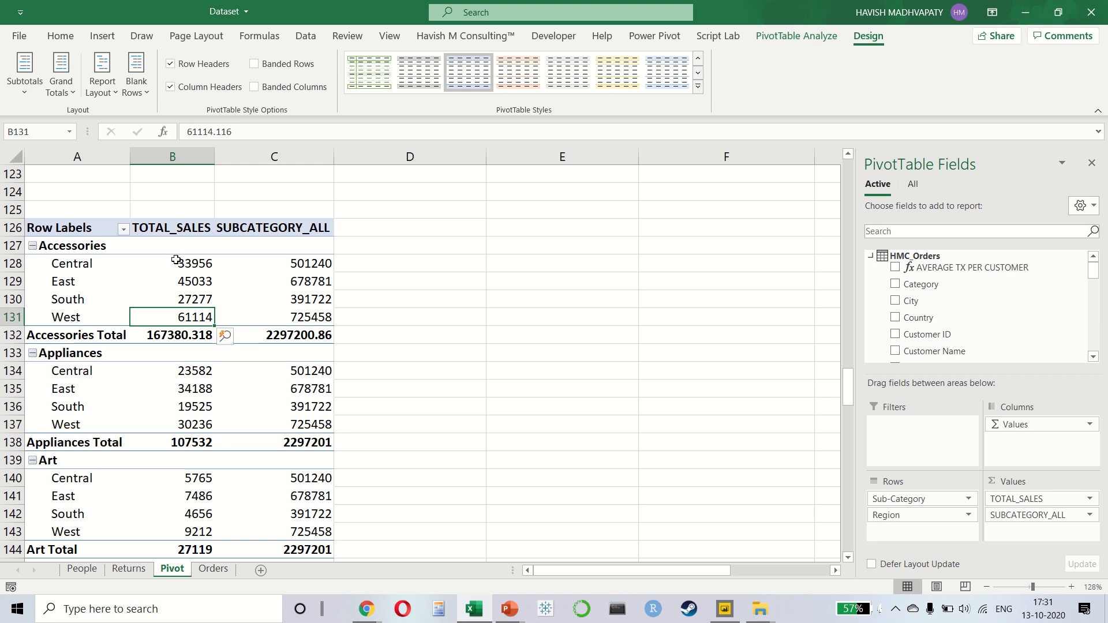
- Compare the regional sales of Accessories and Appliances with the subtotals in the TOTAL_SALES and SUBCATEGORY_ALL columns
left_click_drag(177, 262, 185, 317)
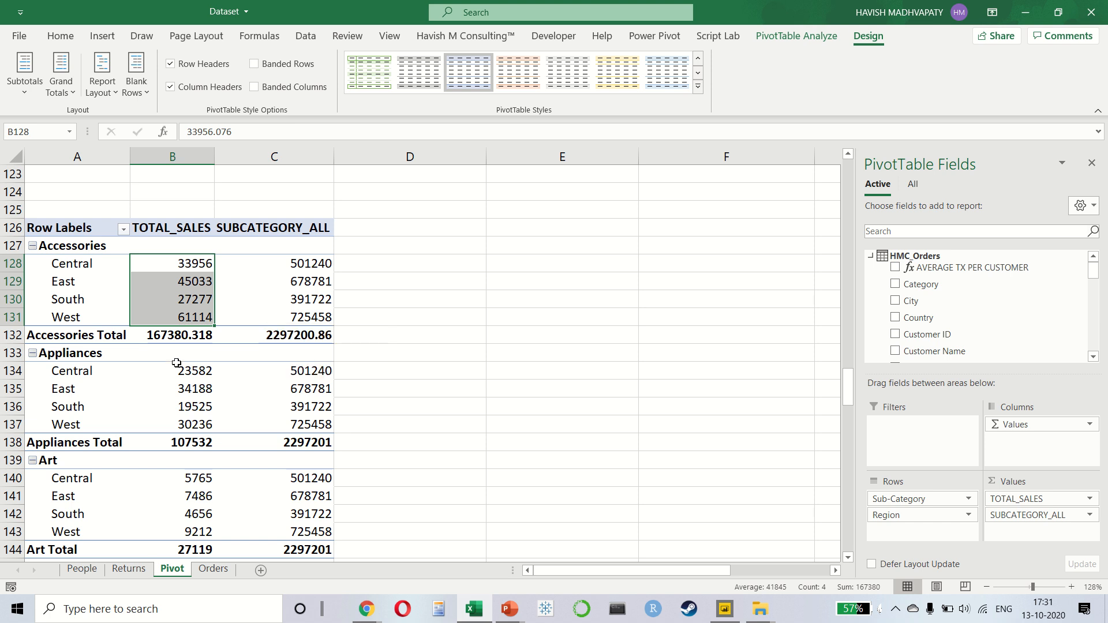
left_click_drag(176, 369, 168, 424)
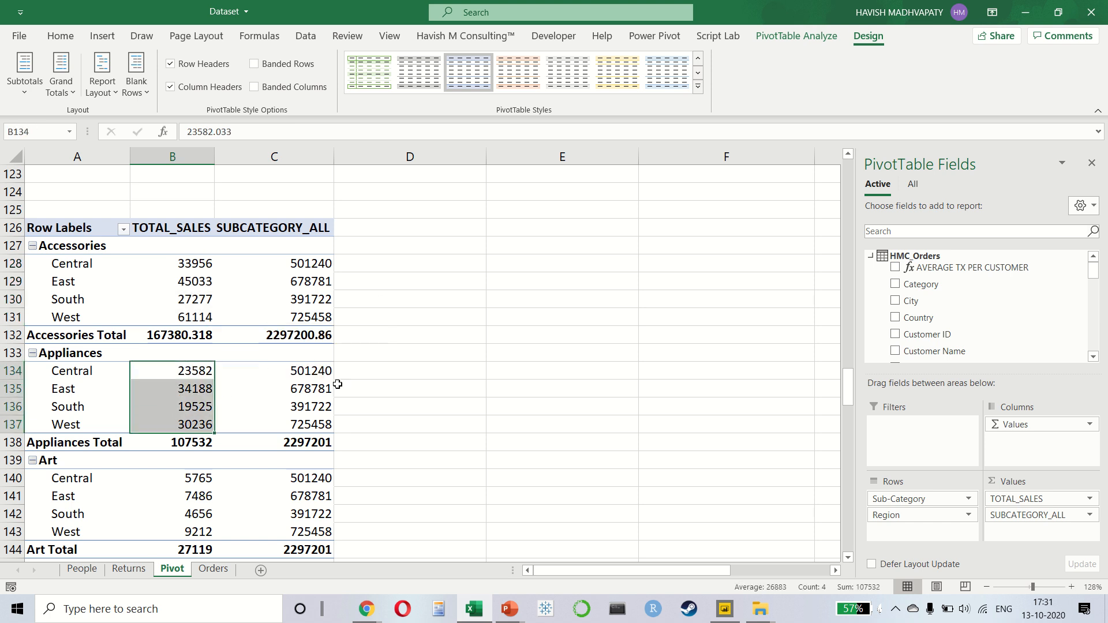
left_click(174, 331)
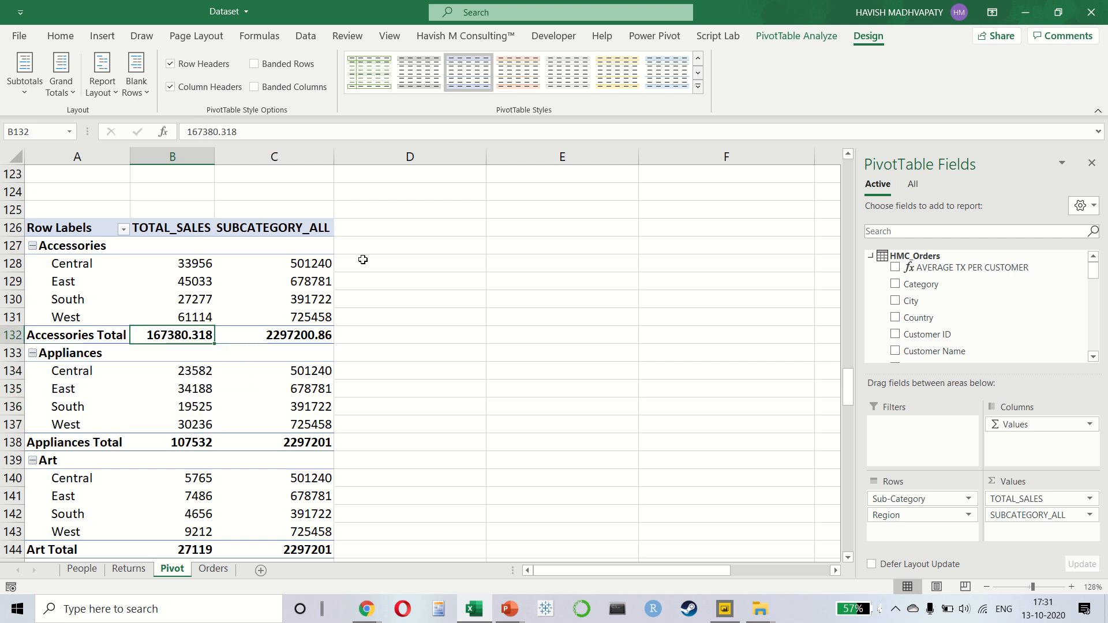
left_click_drag(363, 259, 376, 322)
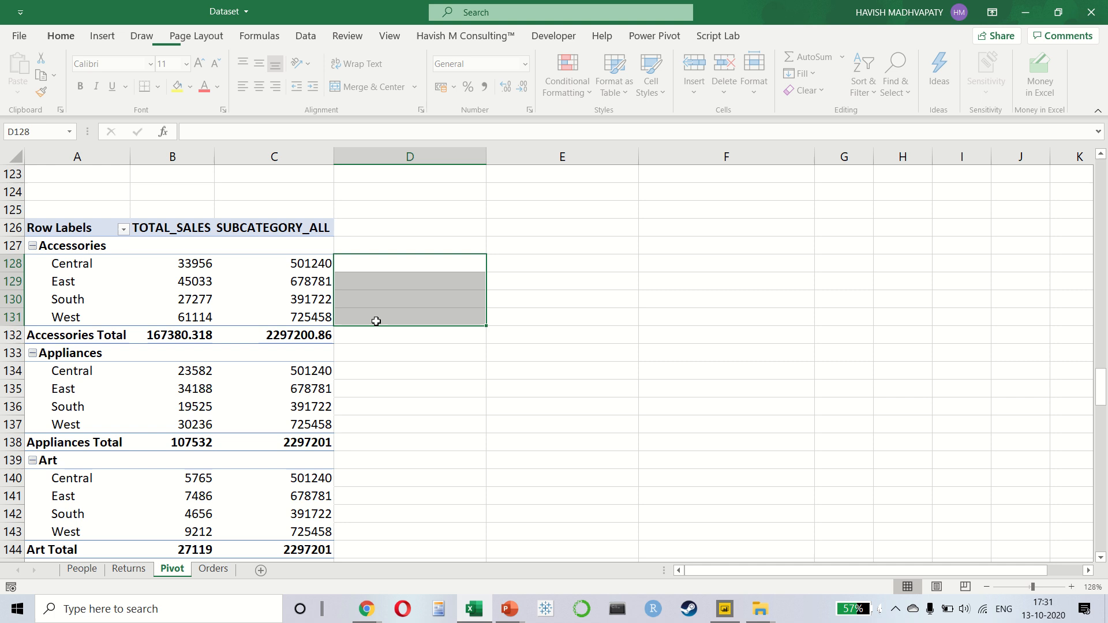
left_click(301, 334)
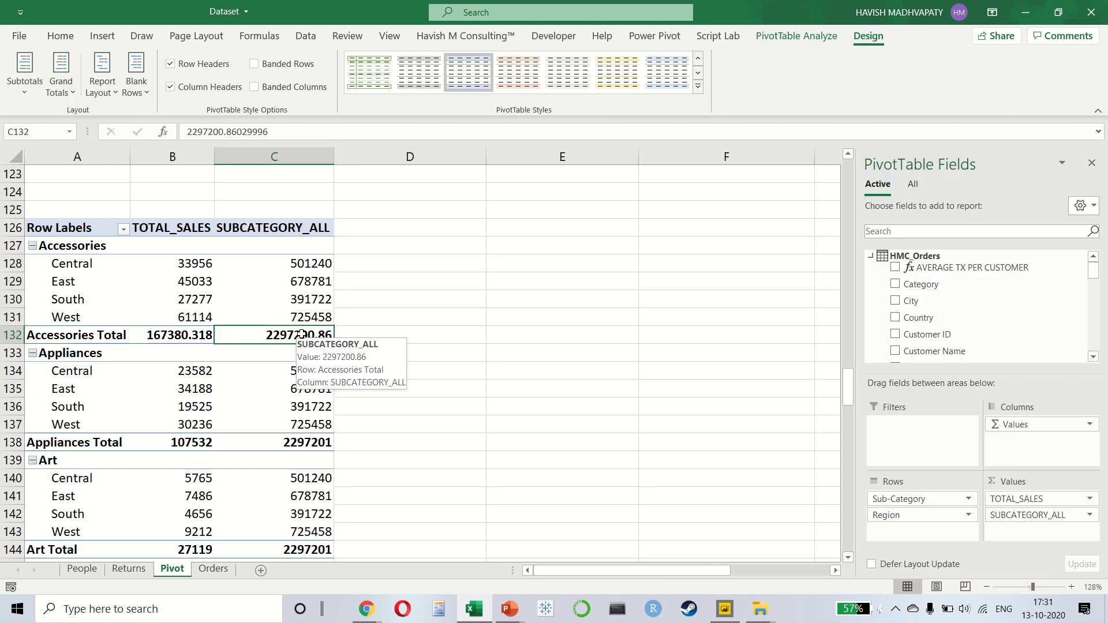
- Start a new Power Pivot measure on the HMC_Orders table and name it SUBCATEGORY SUBTOTAL ALLEXCEPT
left_click(654, 35)
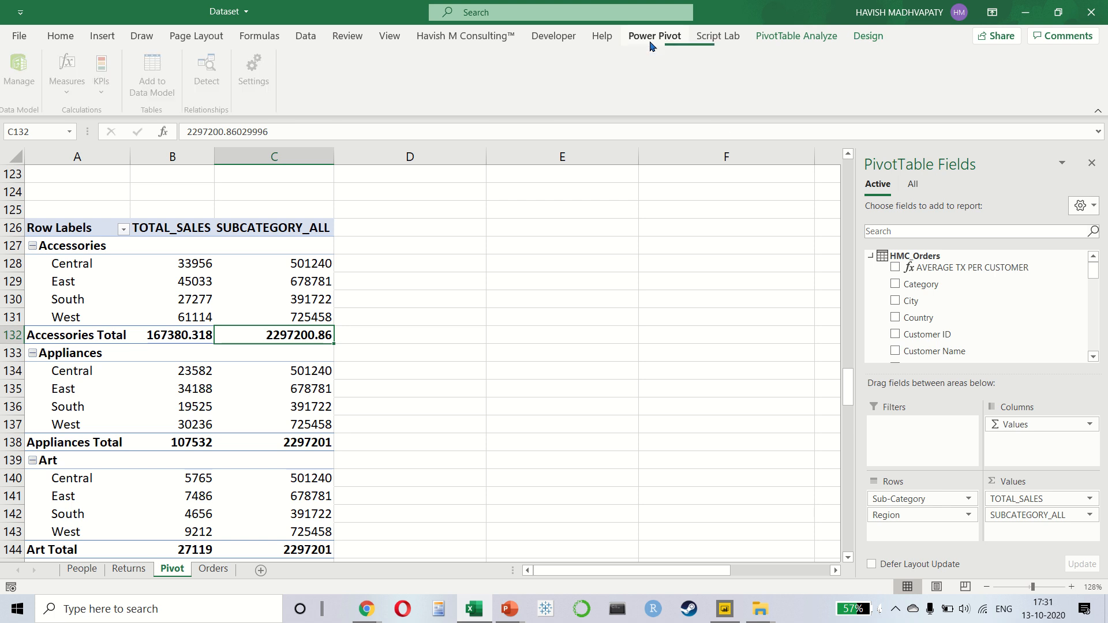
left_click(72, 79)
left_click(92, 111)
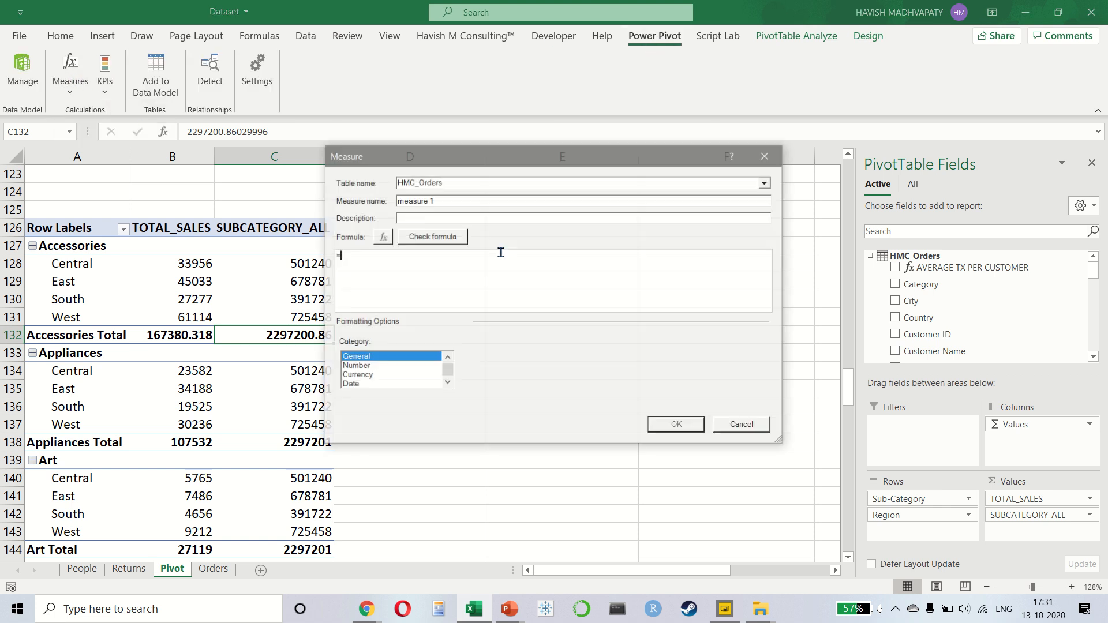
left_click_drag(444, 201, 349, 200)
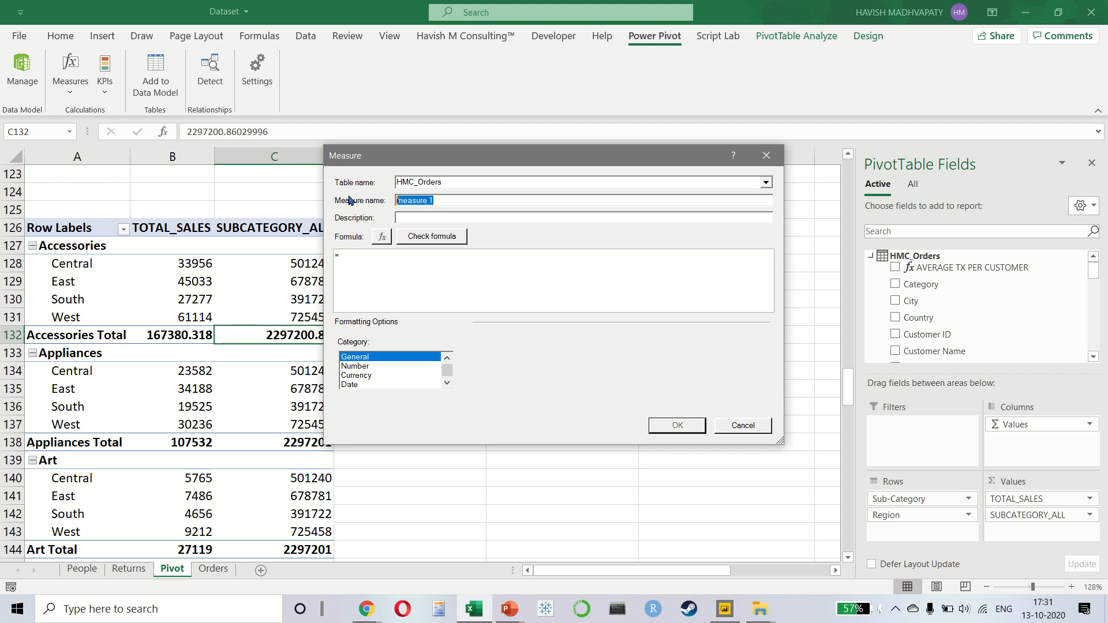
type("A")
type("SUBCAT")
type("EGORY ")
type("SUBTOTAL AL")
type("LEXCEPT")
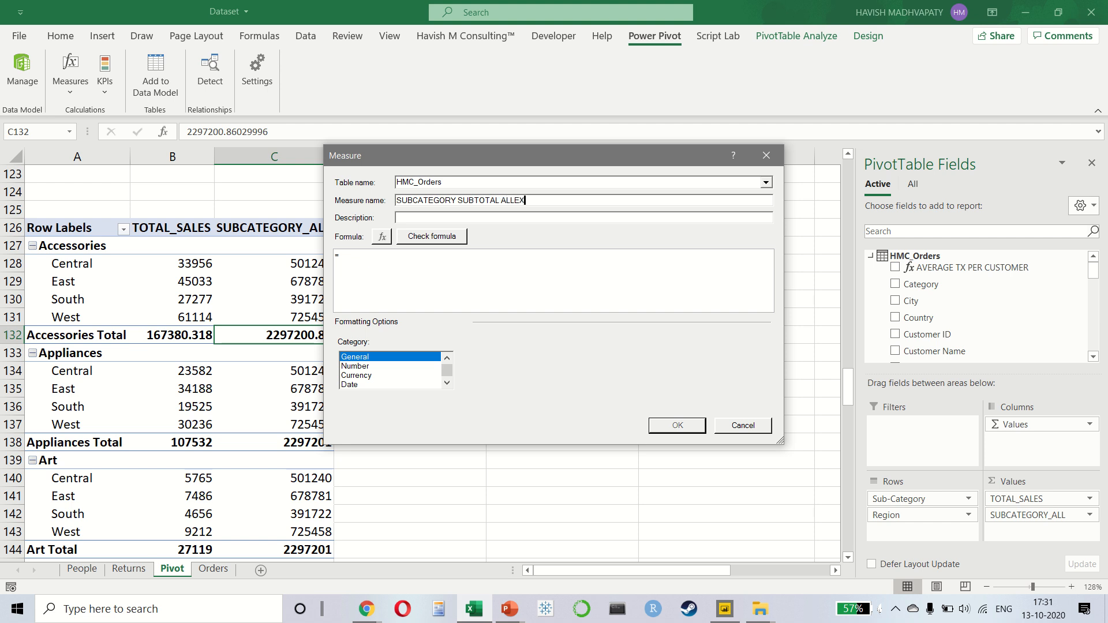
- Shorten the measure name to SUBCATEGORY_SUBTOTAL
key("ctrl+shift+Left")
key("BackSpace")
key("BackSpace")
key("Tab")
key("Tab")
key("shift+Tab")
key("shift+Tab")
key("ctrl+Left")
key("BackSpace")
type("_")
- Begin the measure formula with CALCULATE, using [TOTAL_SALES] as the expression
key("Tab")
key("Tab")
key("Tab")
key("Tab")
type("CALCULATE(TOTAL")
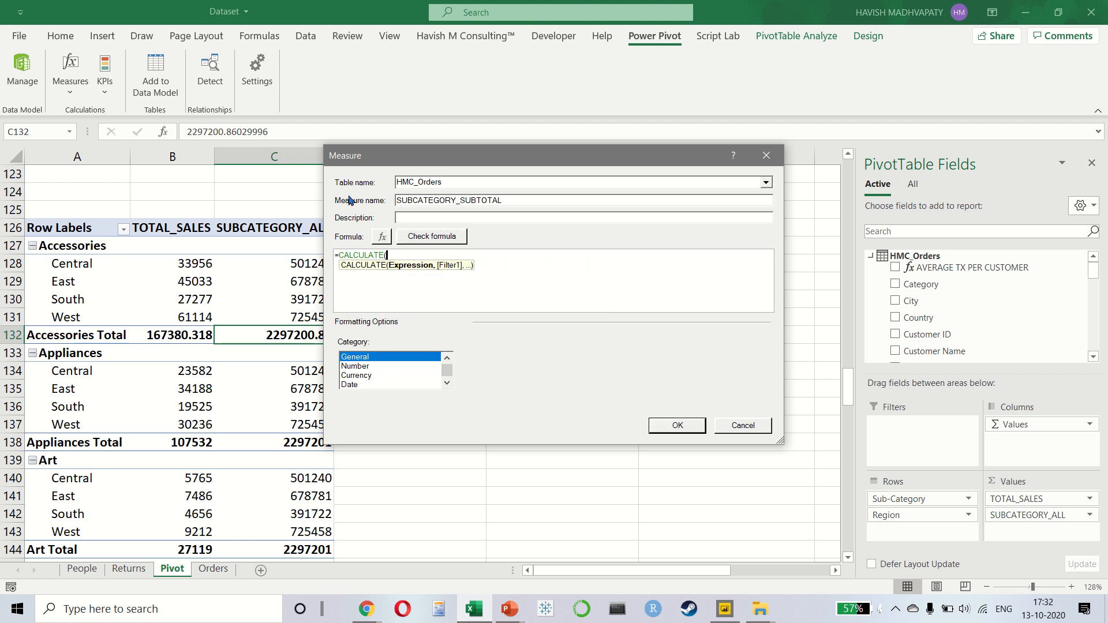
key("Down")
key("Down")
key("Down")
key("Tab")
type(", ")
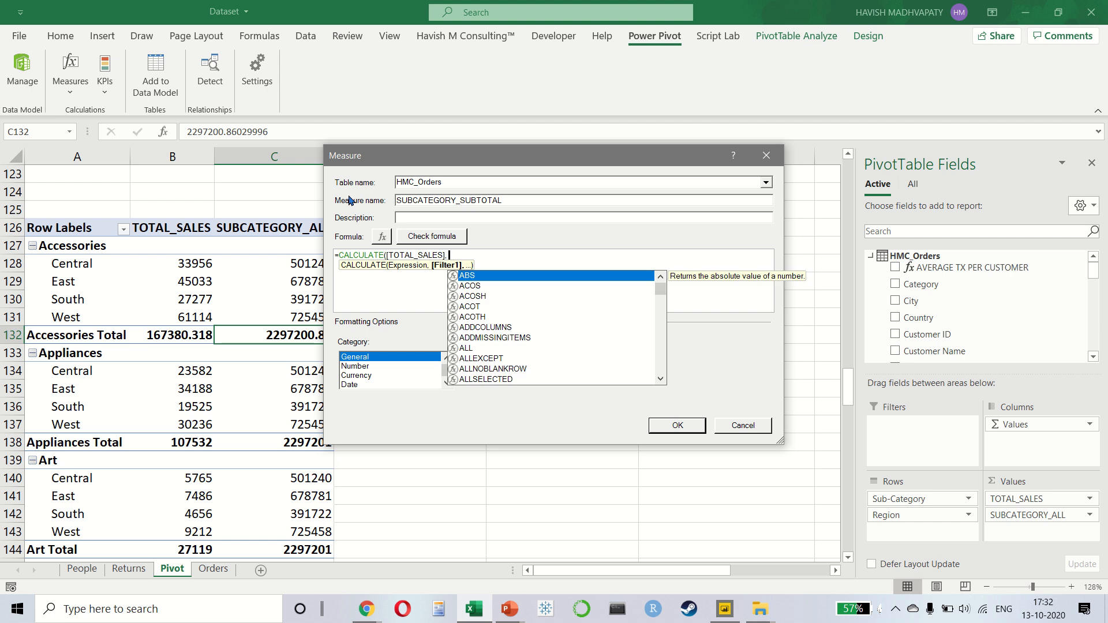
- Add ALLEXCEPT as the CALCULATE filter, with HMC_Orders as its table
type("ALL")
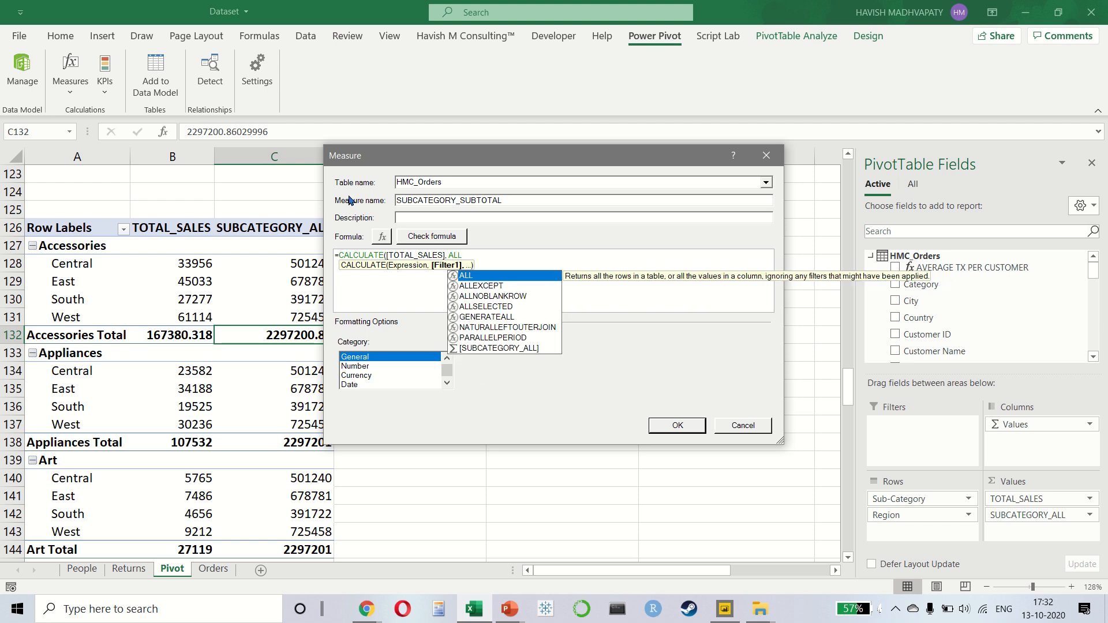
type("E")
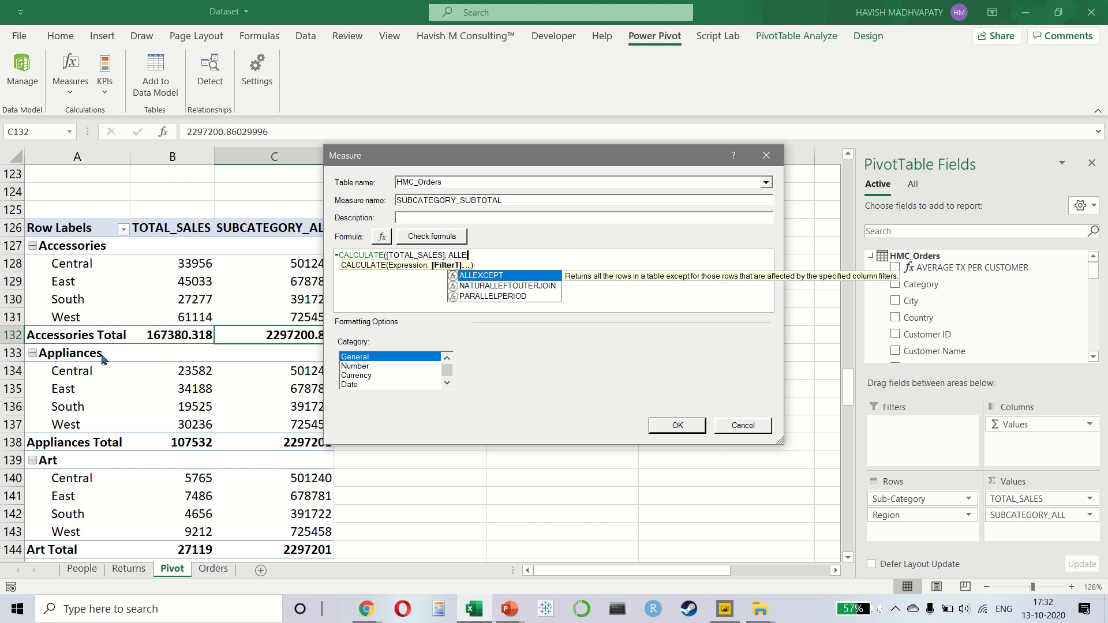
key("Tab")
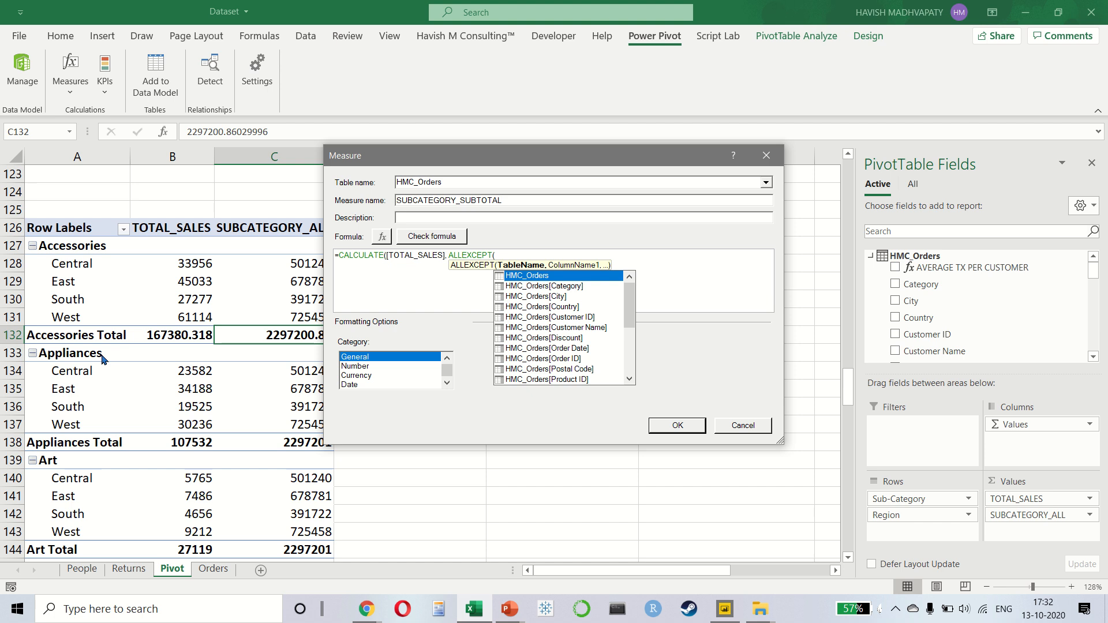
type("ORD")
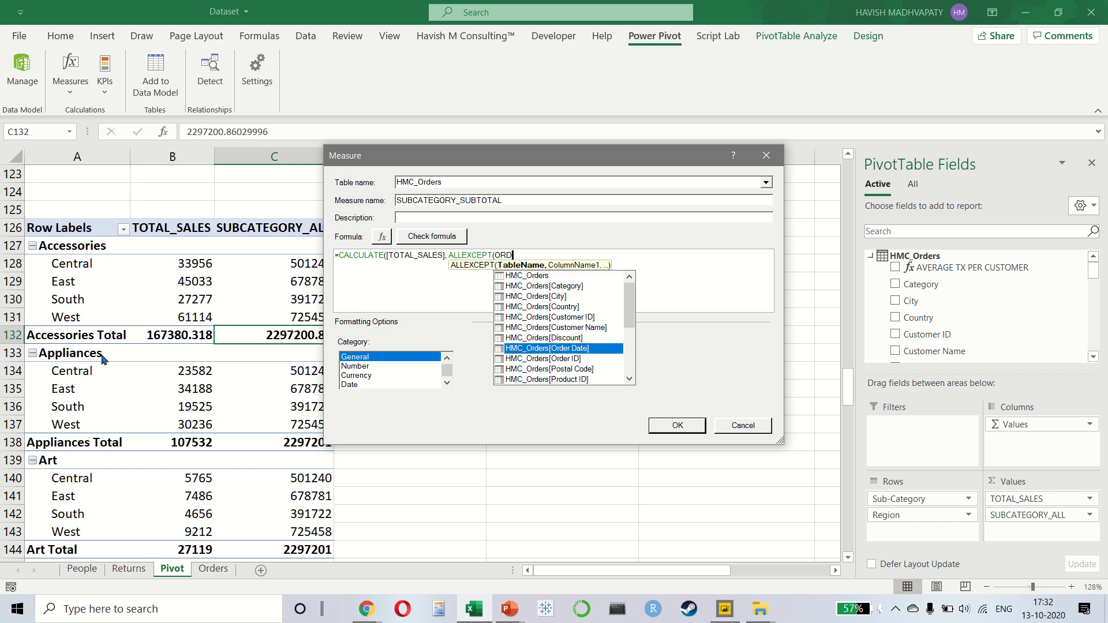
key("Up")
key("Up")
key("Up")
key("Up")
key("Up")
key("Up")
key("Up")
key("Tab")
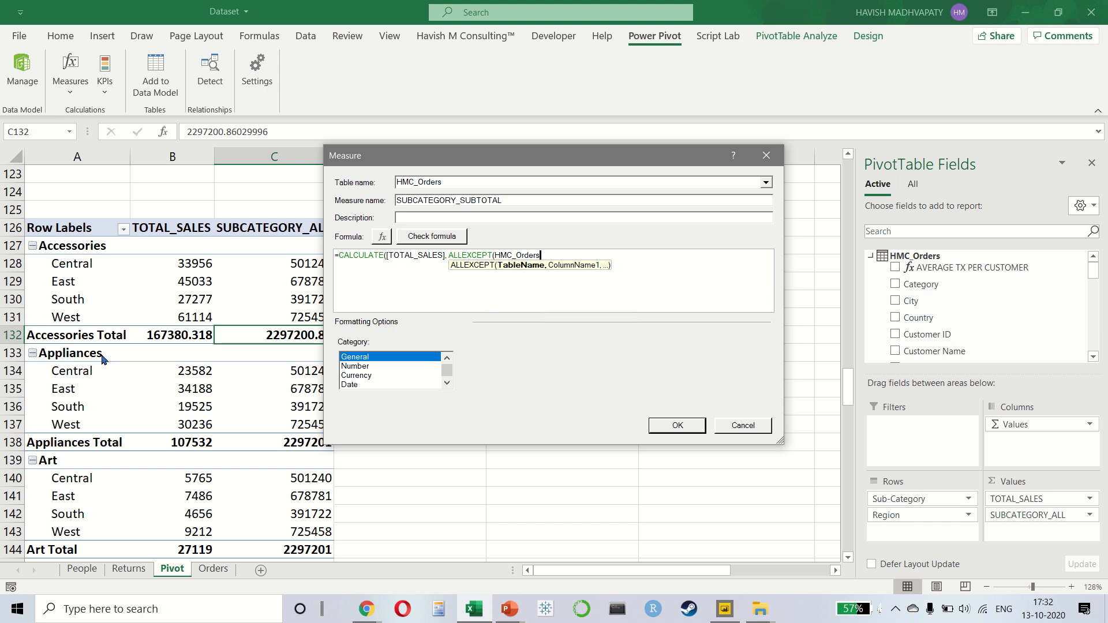
- Complete the ALLEXCEPT filter with HMC_Orders[Sub-Category] as the retained column, close both functions and save the measure
type(",")
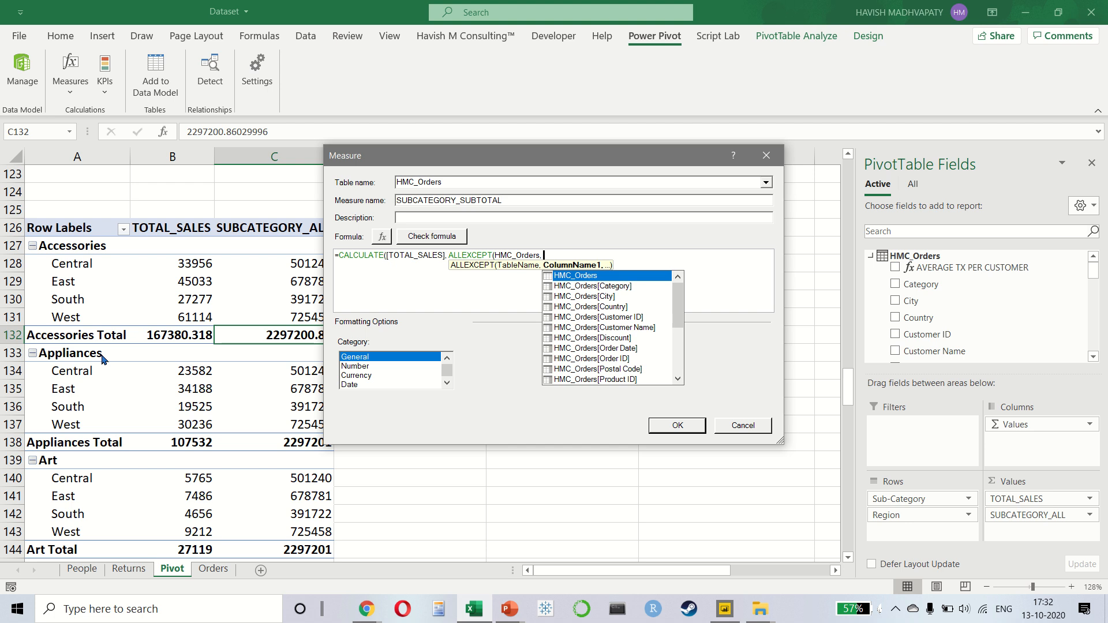
type("SUB")
key("Tab")
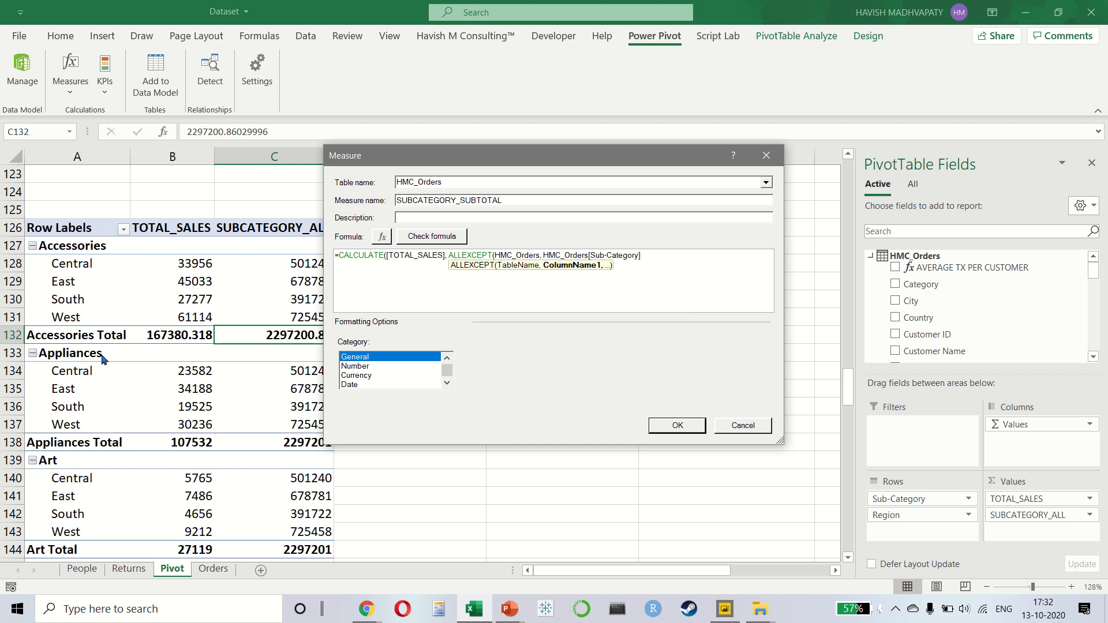
type("))")
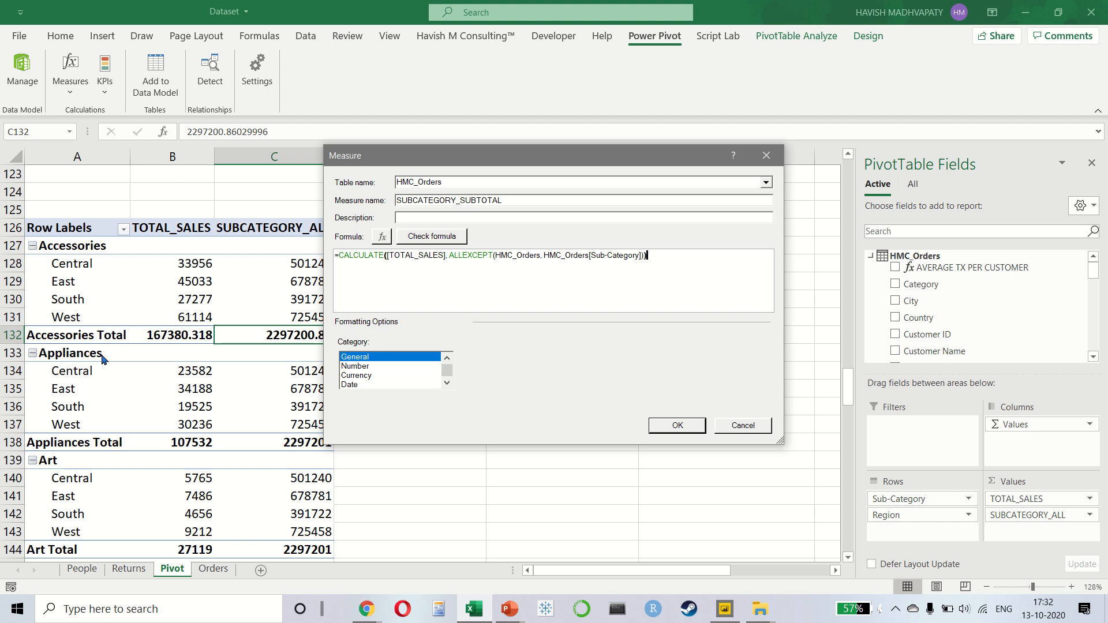
left_click(674, 428)
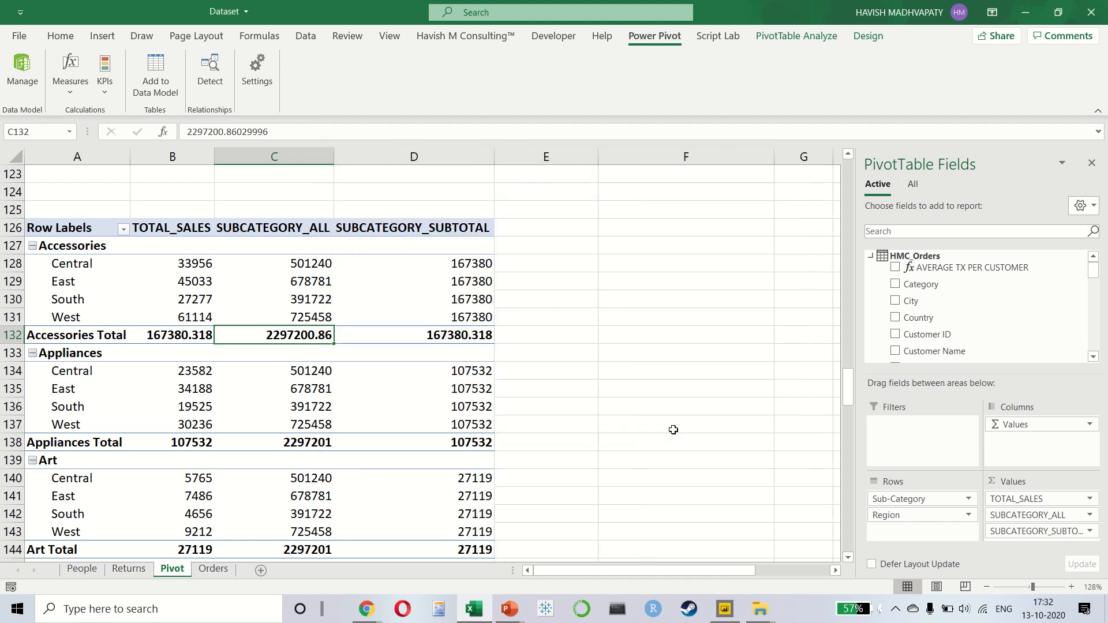
- Check the SUBCATEGORY_SUBTOTAL values of the four Accessories regions against the Accessories Total row
left_click(437, 299)
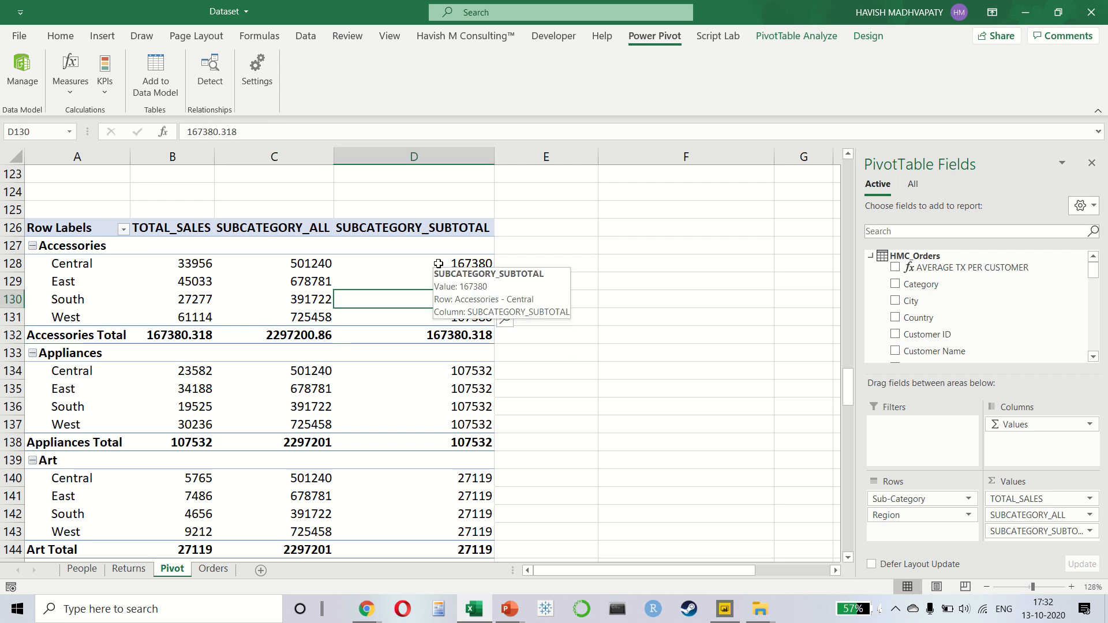
left_click_drag(69, 265, 85, 320)
left_click_drag(480, 264, 476, 313)
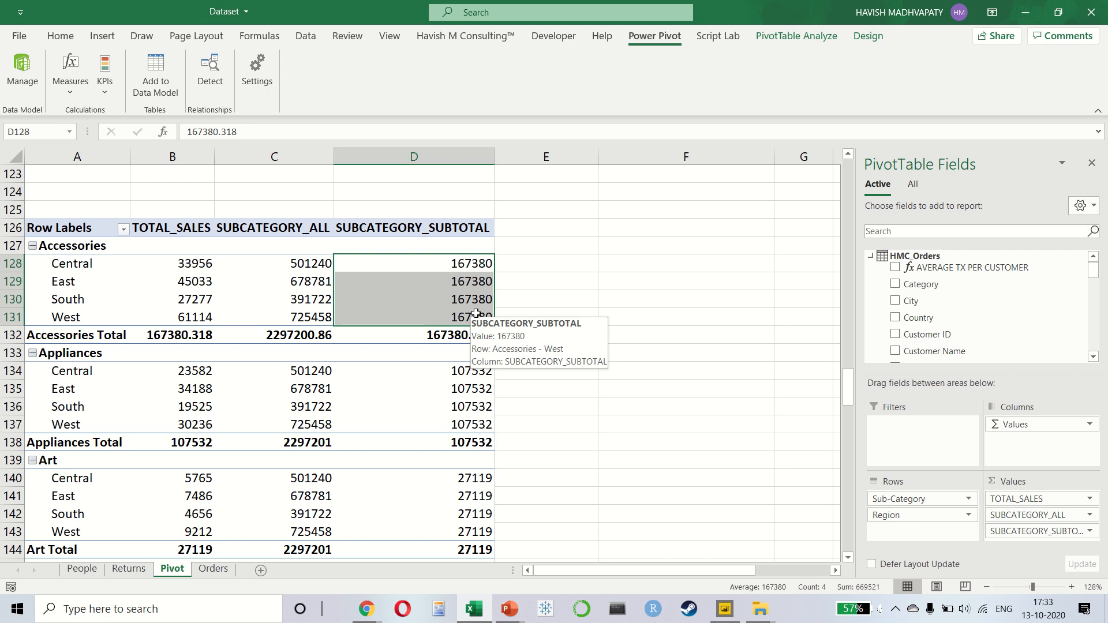
- Remove TOTAL_SALES and SUBCATEGORY_ALL from the pivot table's values, keeping only SUBCATEGORY_SUBTOTAL
left_click_drag(1015, 499, 687, 401)
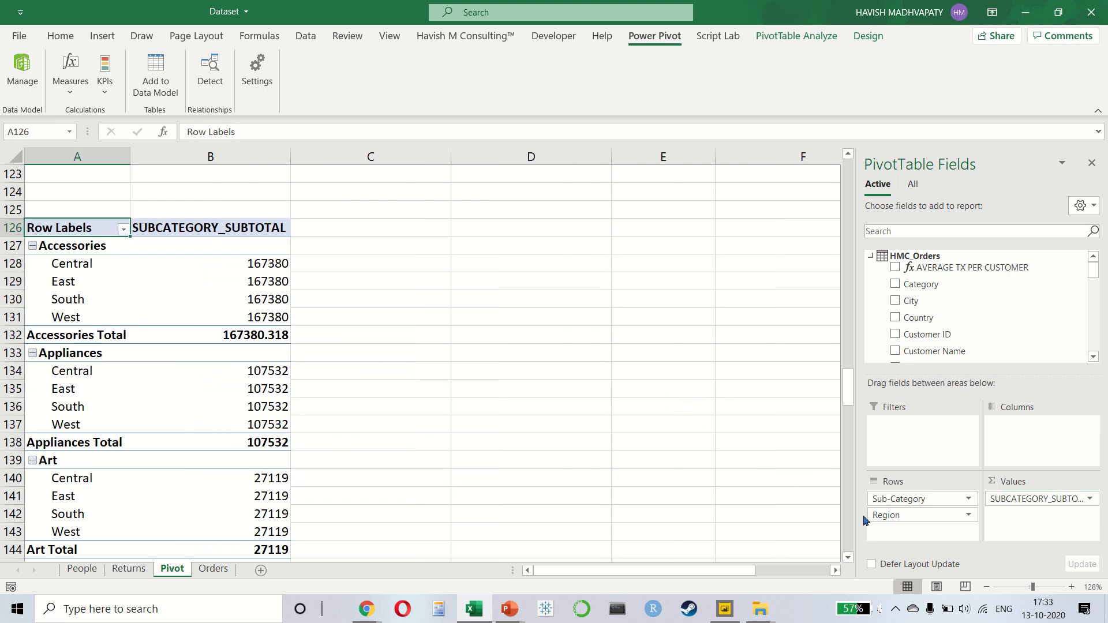
- Try Region as the column field, compare the Accessories and Appliances subtotals across regions, and undo the move
left_click_drag(905, 521, 1039, 459)
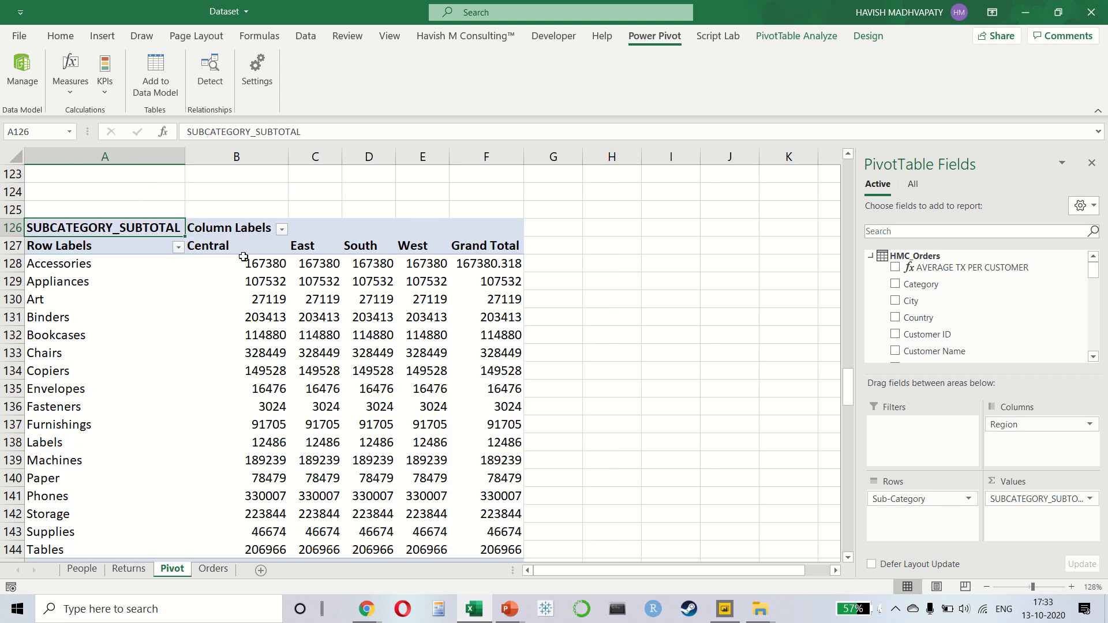
left_click_drag(243, 263, 419, 268)
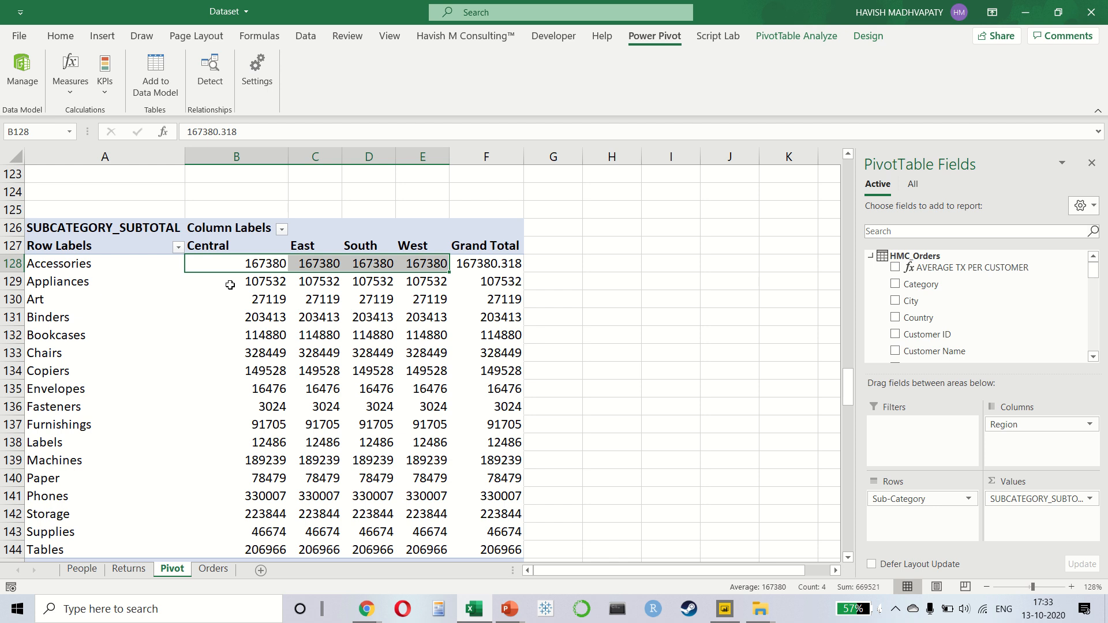
left_click_drag(230, 286, 443, 287)
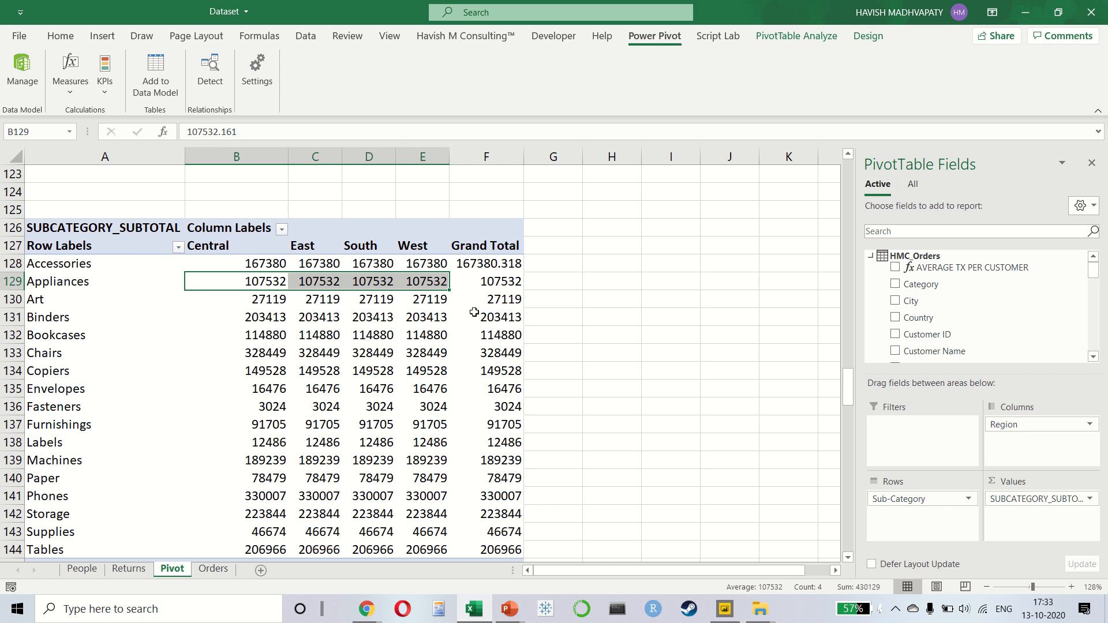
mouse_move(474, 312)
key("ctrl+z")
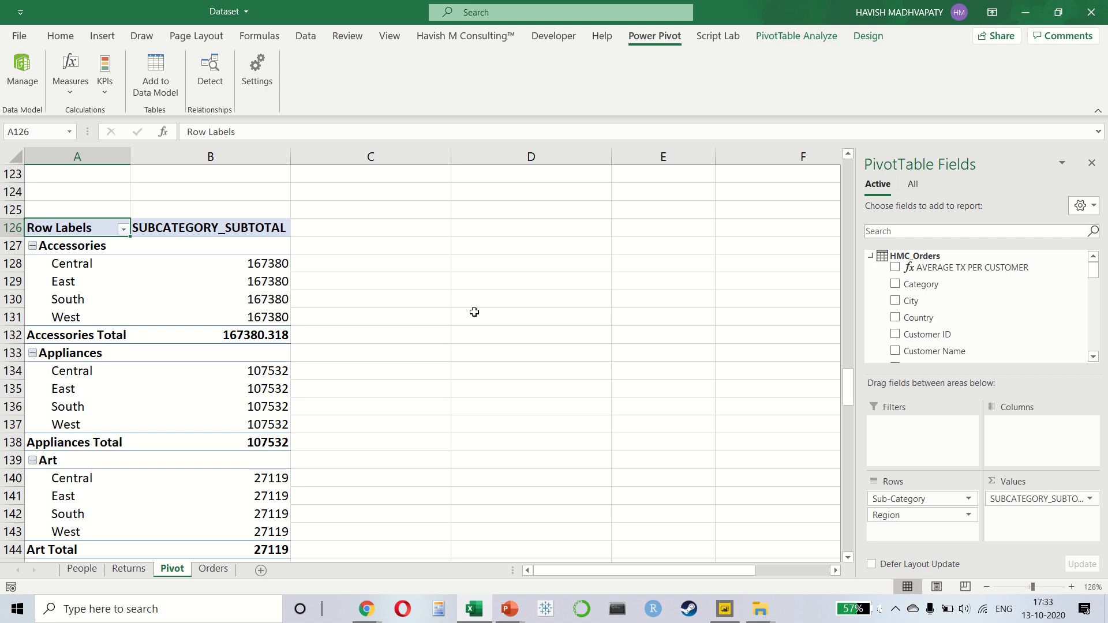
- Examine the SUBCATEGORY_SUBTOTAL values by region within the sub-category groups, including Accessories and Appliances
scroll(244, 448, "down", 5)
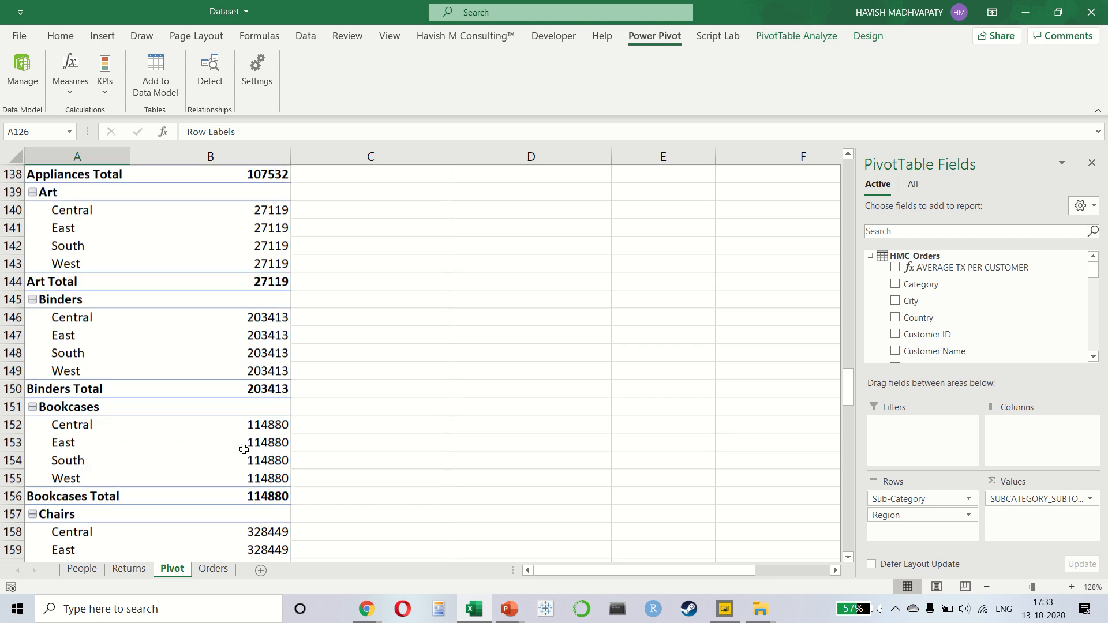
scroll(244, 449, "up", 11)
scroll(237, 379, "down", 6)
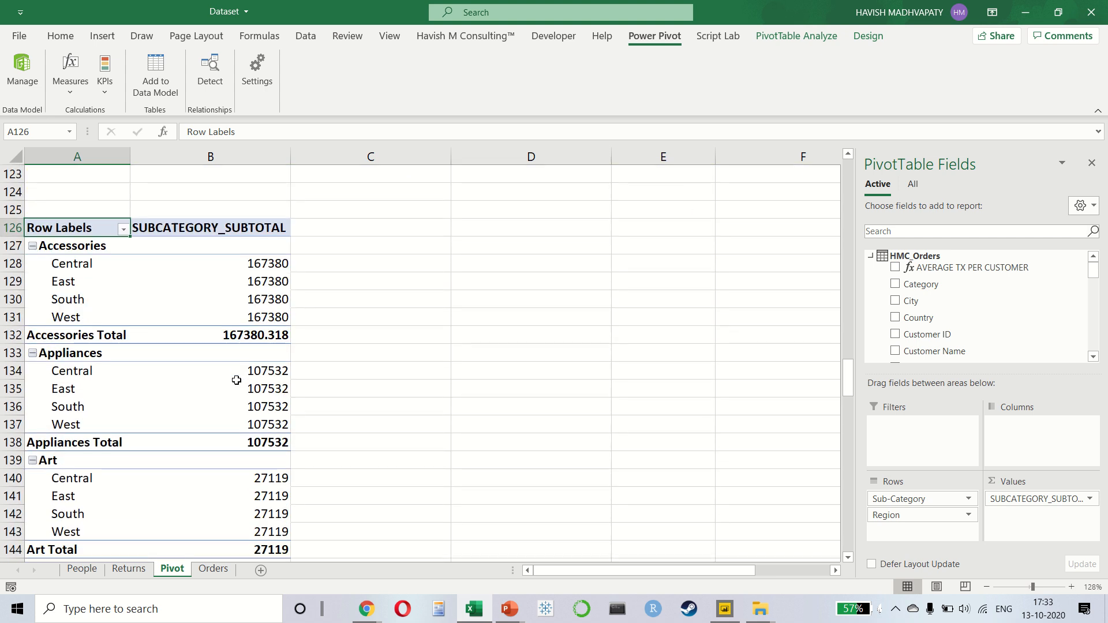
left_click(237, 379)
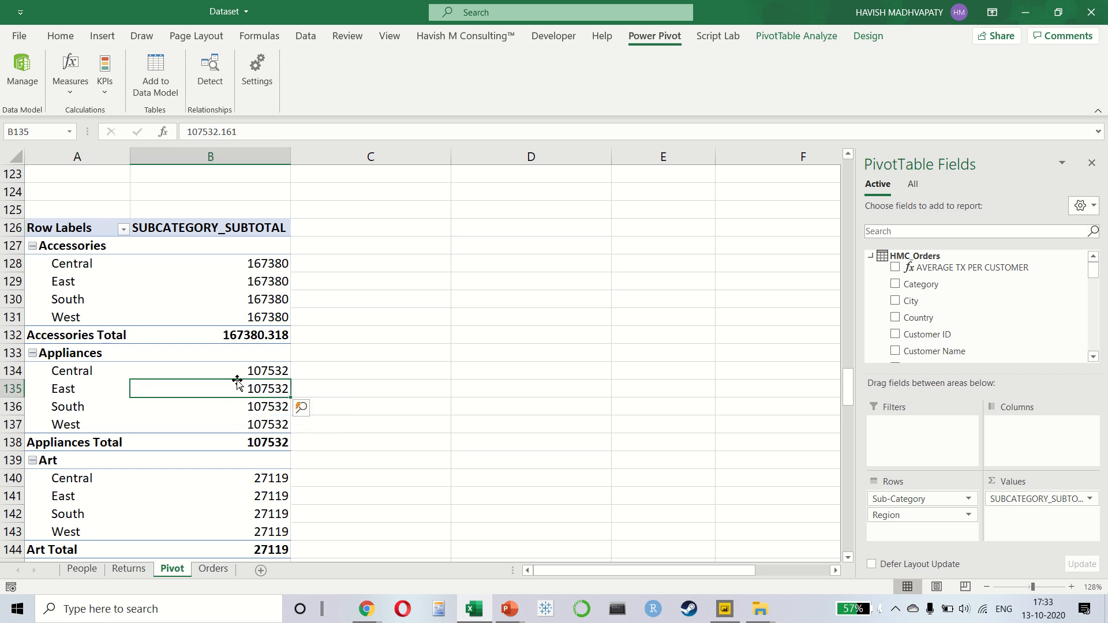
mouse_move(268, 308)
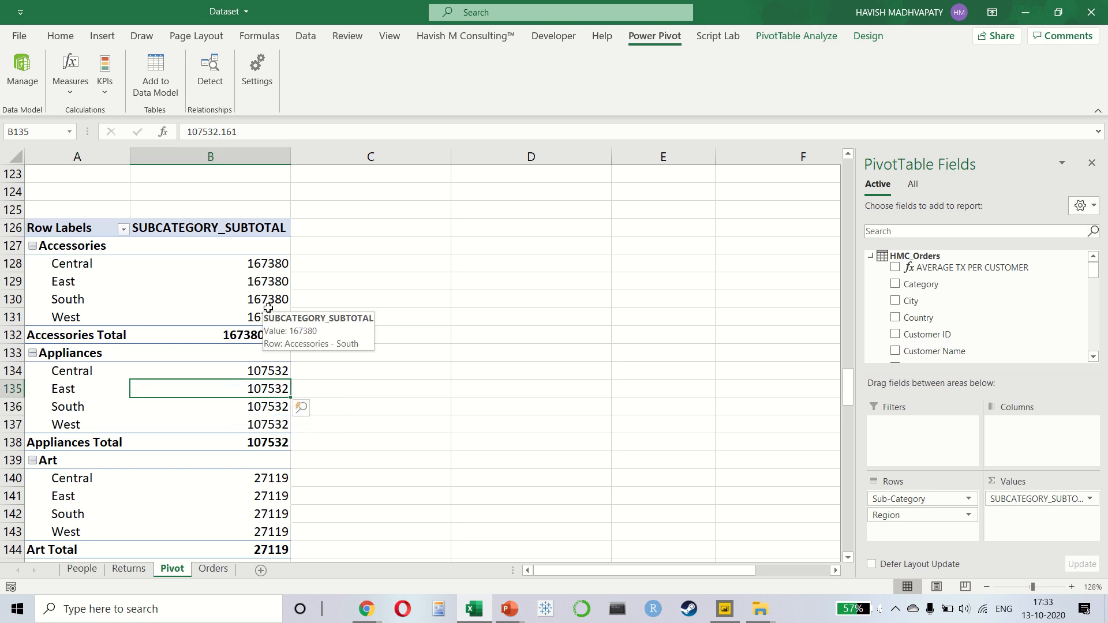